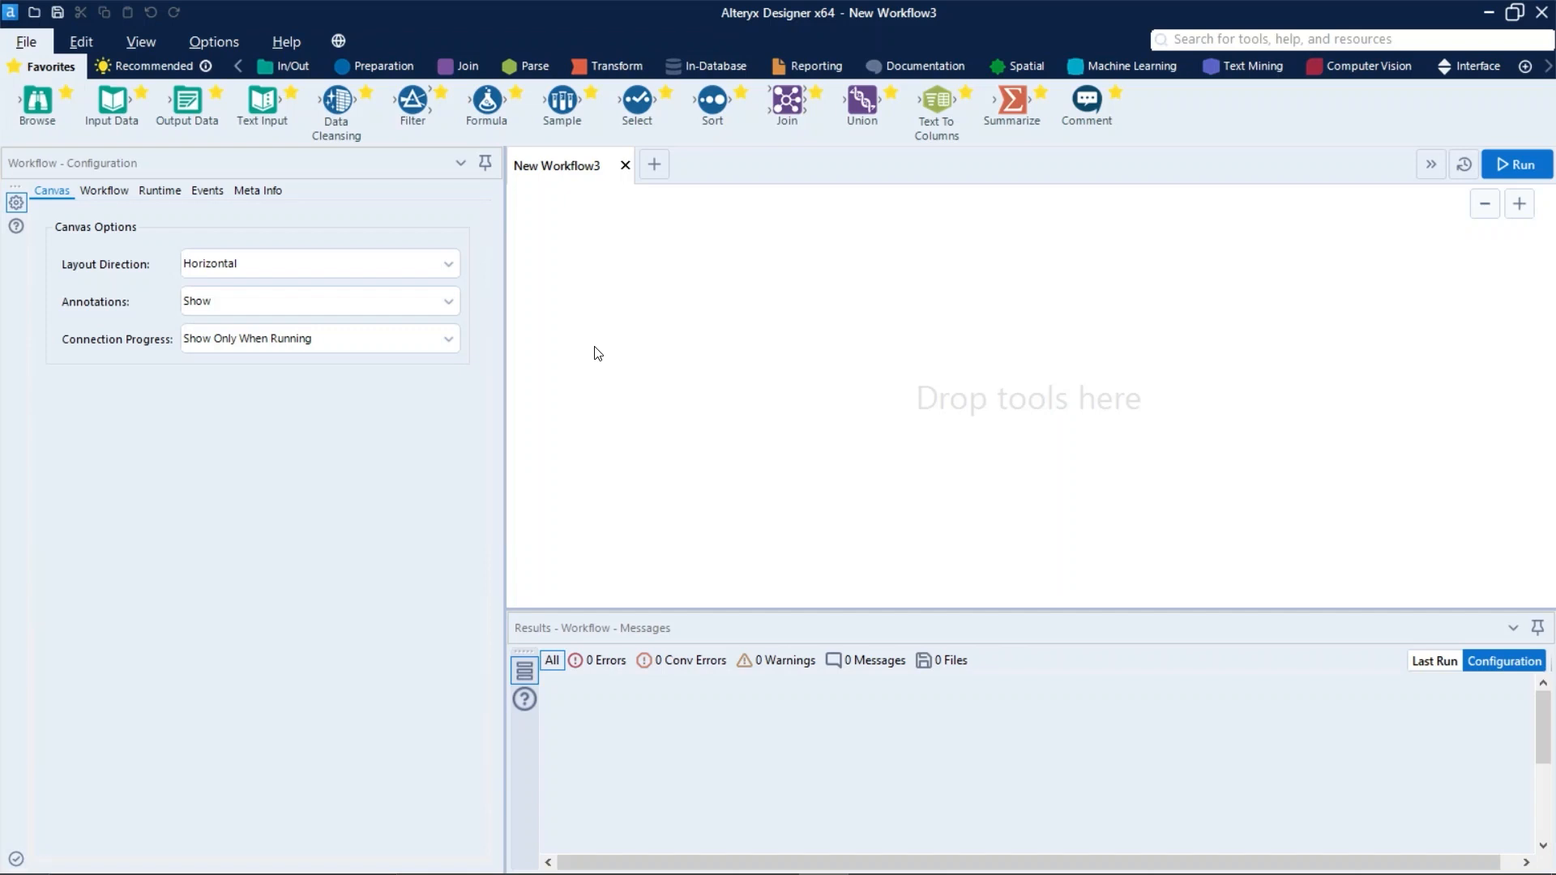
key("Escape")
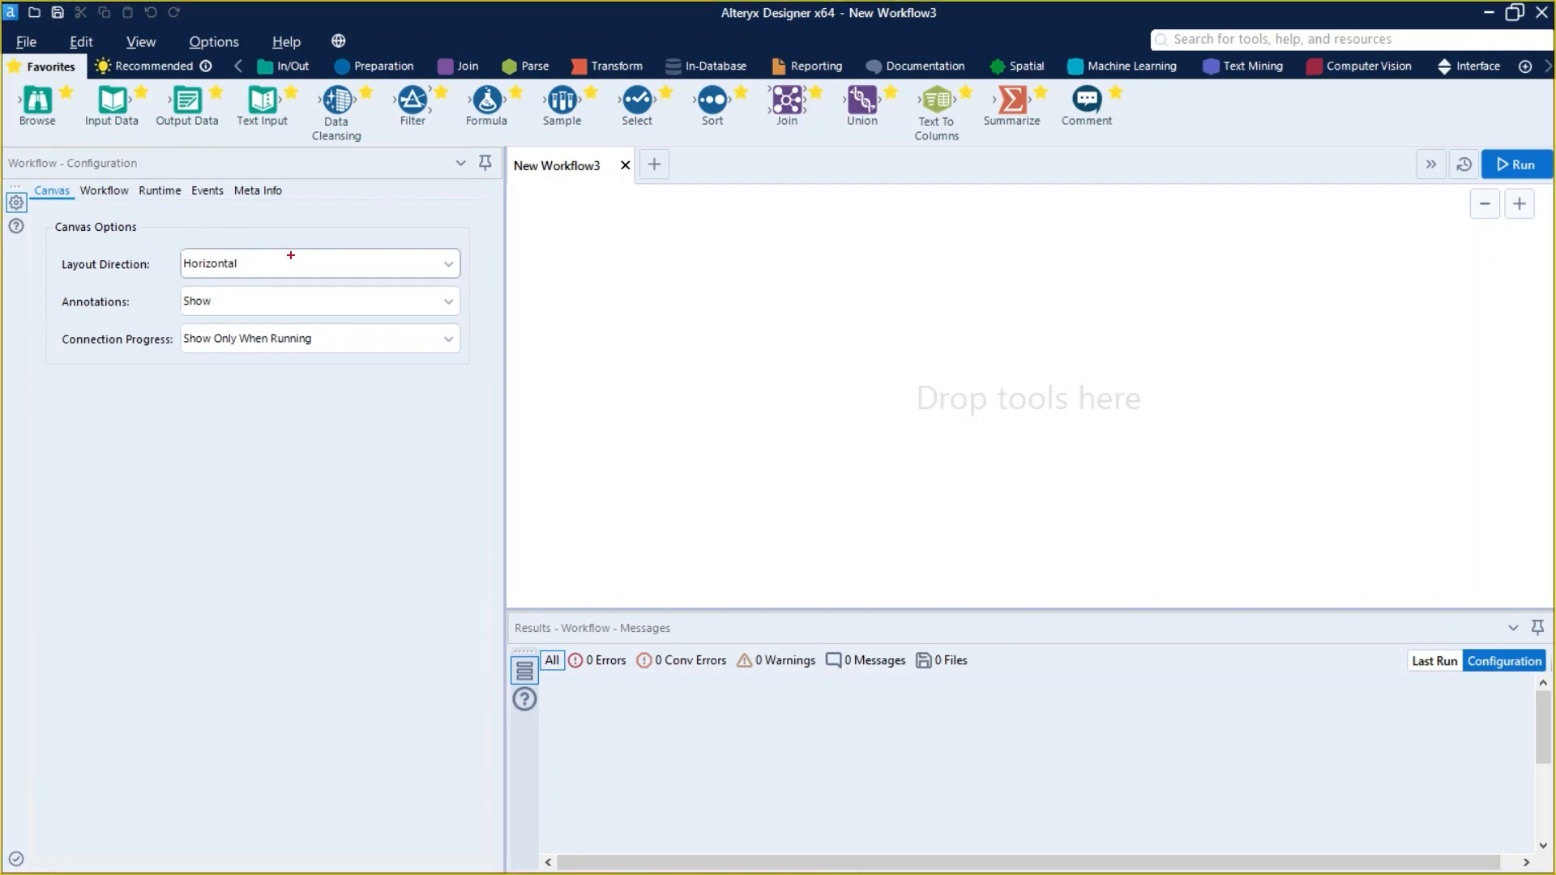
left_click_drag(231, 181, 286, 204)
key("Escape")
Step: Give the workflow the custom name "Blending Store Financial Data" in its meta info
left_click(256, 193)
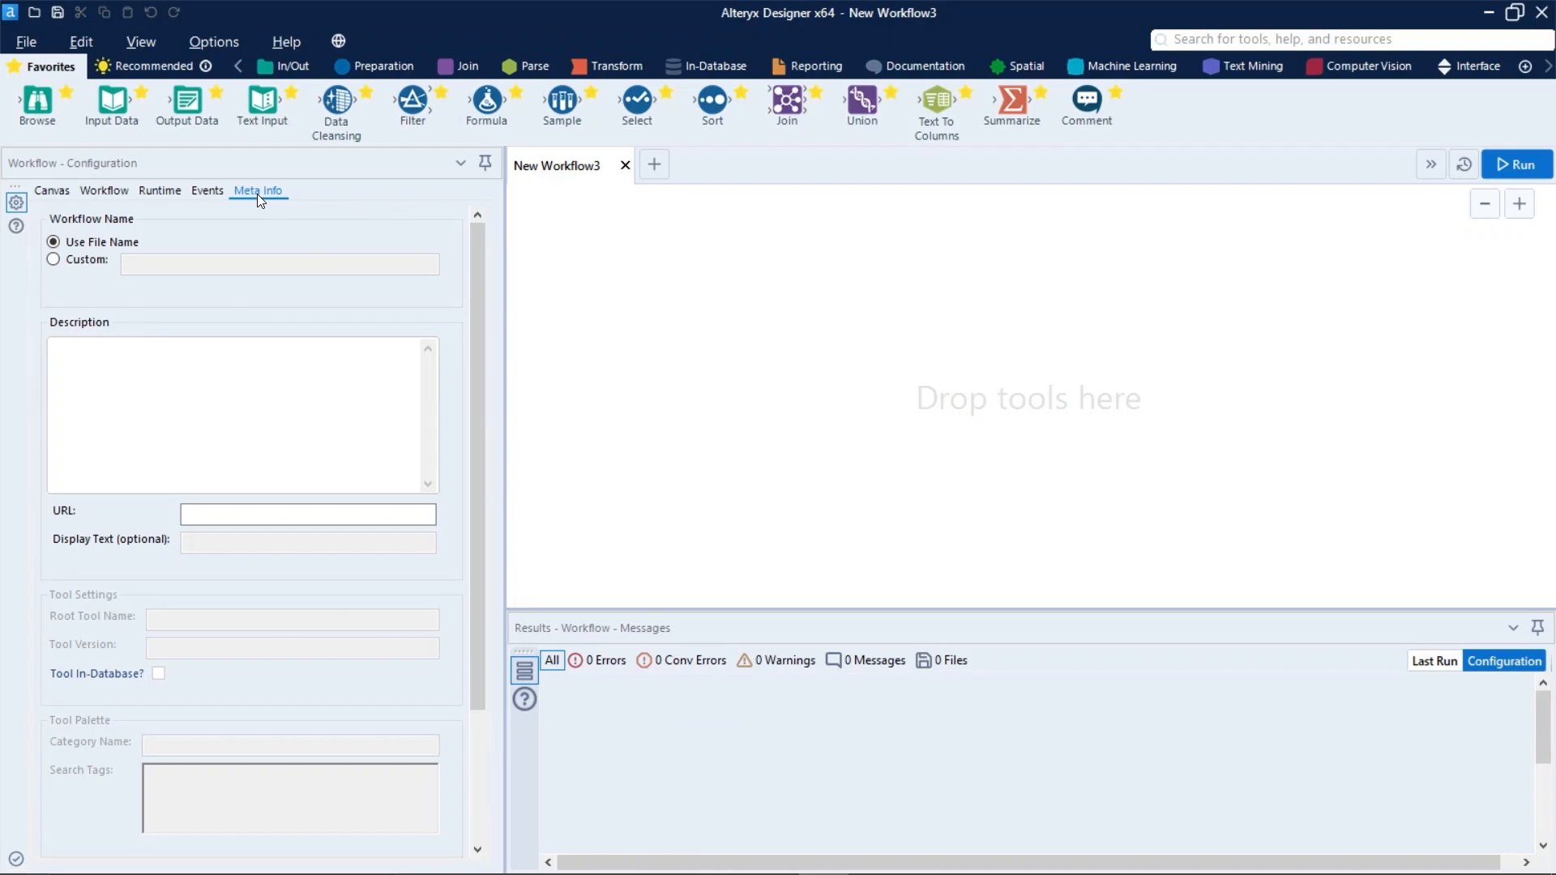
left_click(258, 191)
left_click(107, 261)
left_click(150, 265)
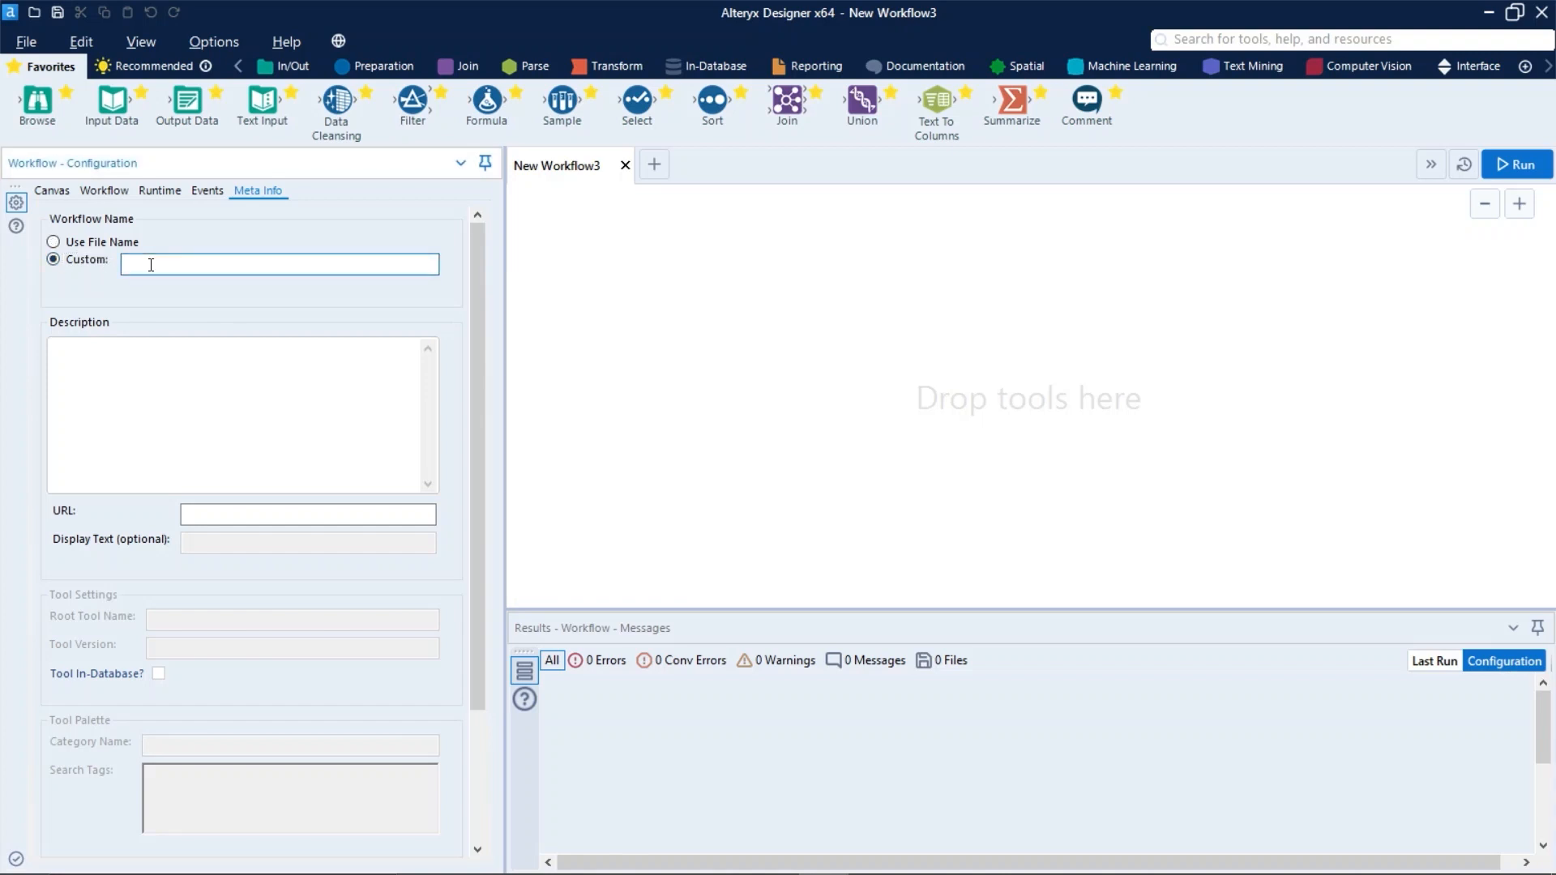
type("Blending Store Financial Data")
key("Return")
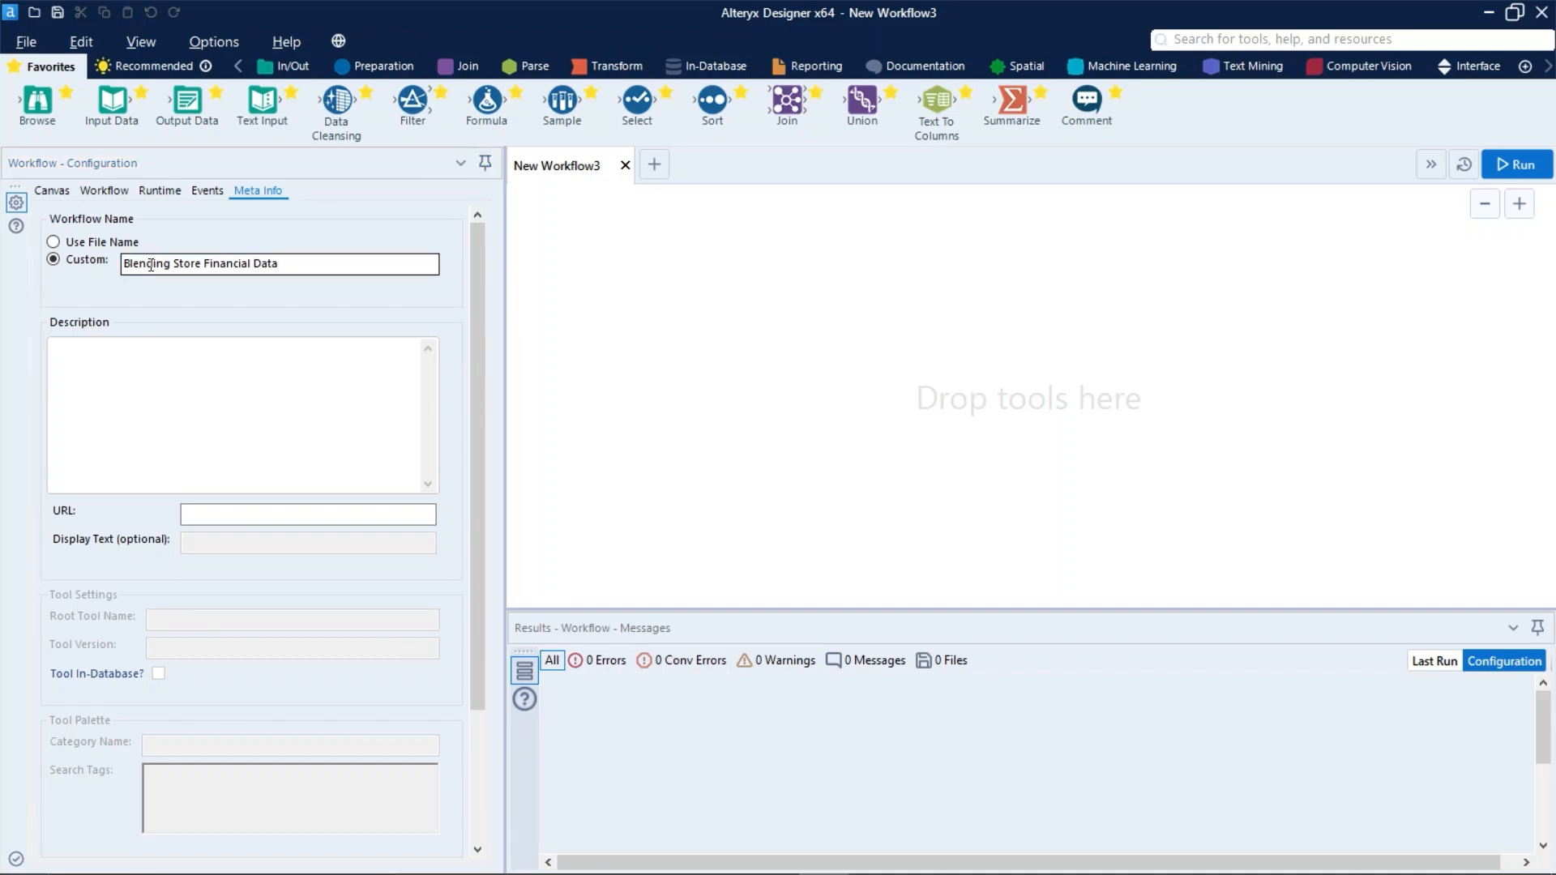
Step: Write a workflow description saying it blends monthly-report financial data with the respective store data, giving a historical monthly timeline of finances for each store
left_click(189, 378)
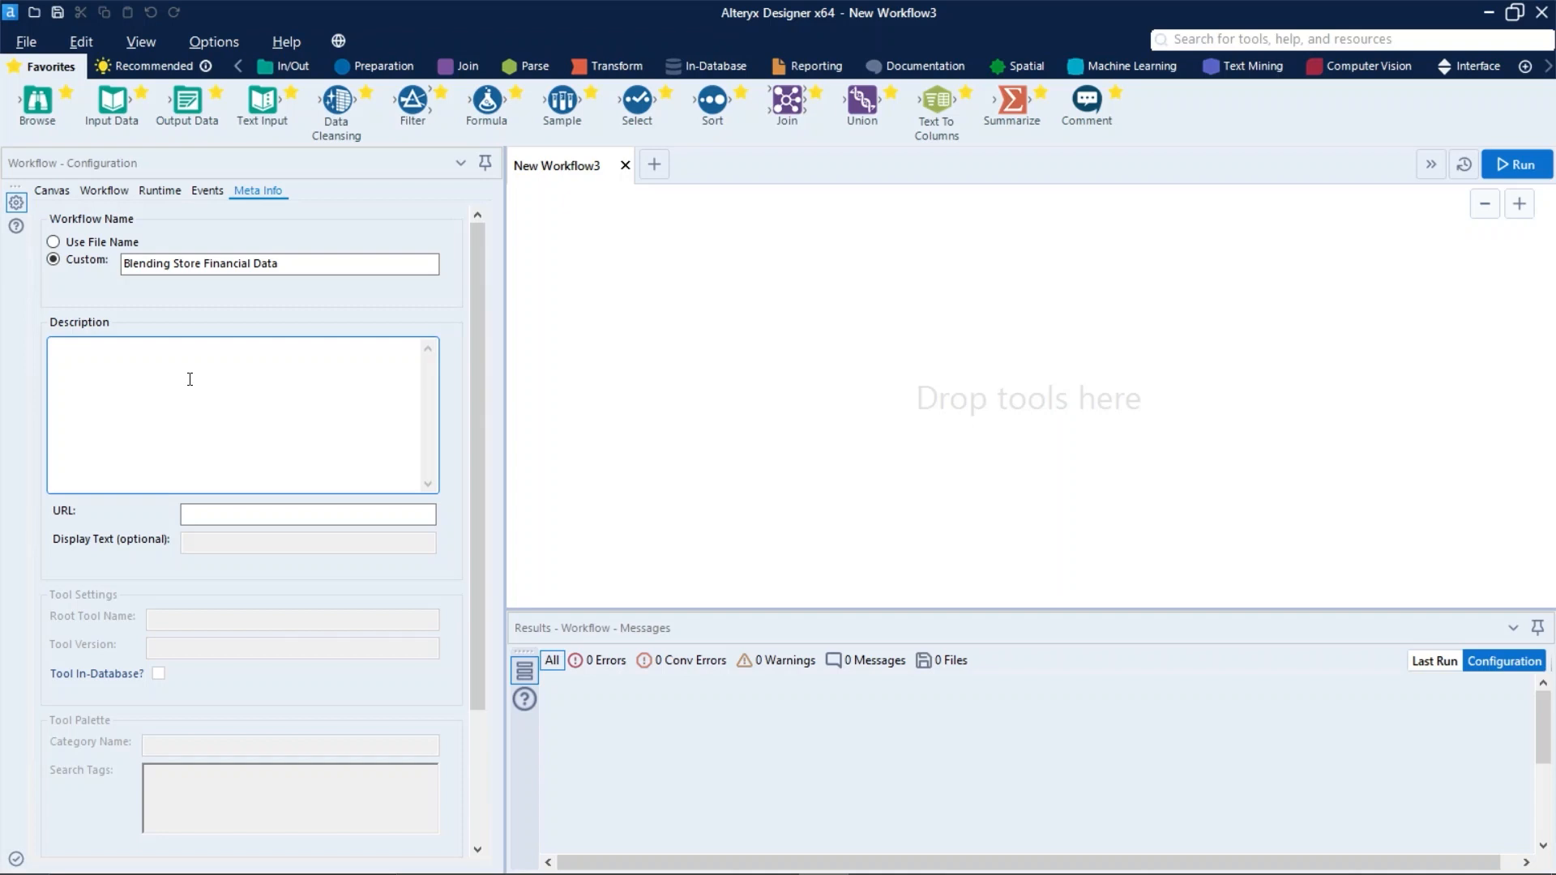
left_click(190, 379)
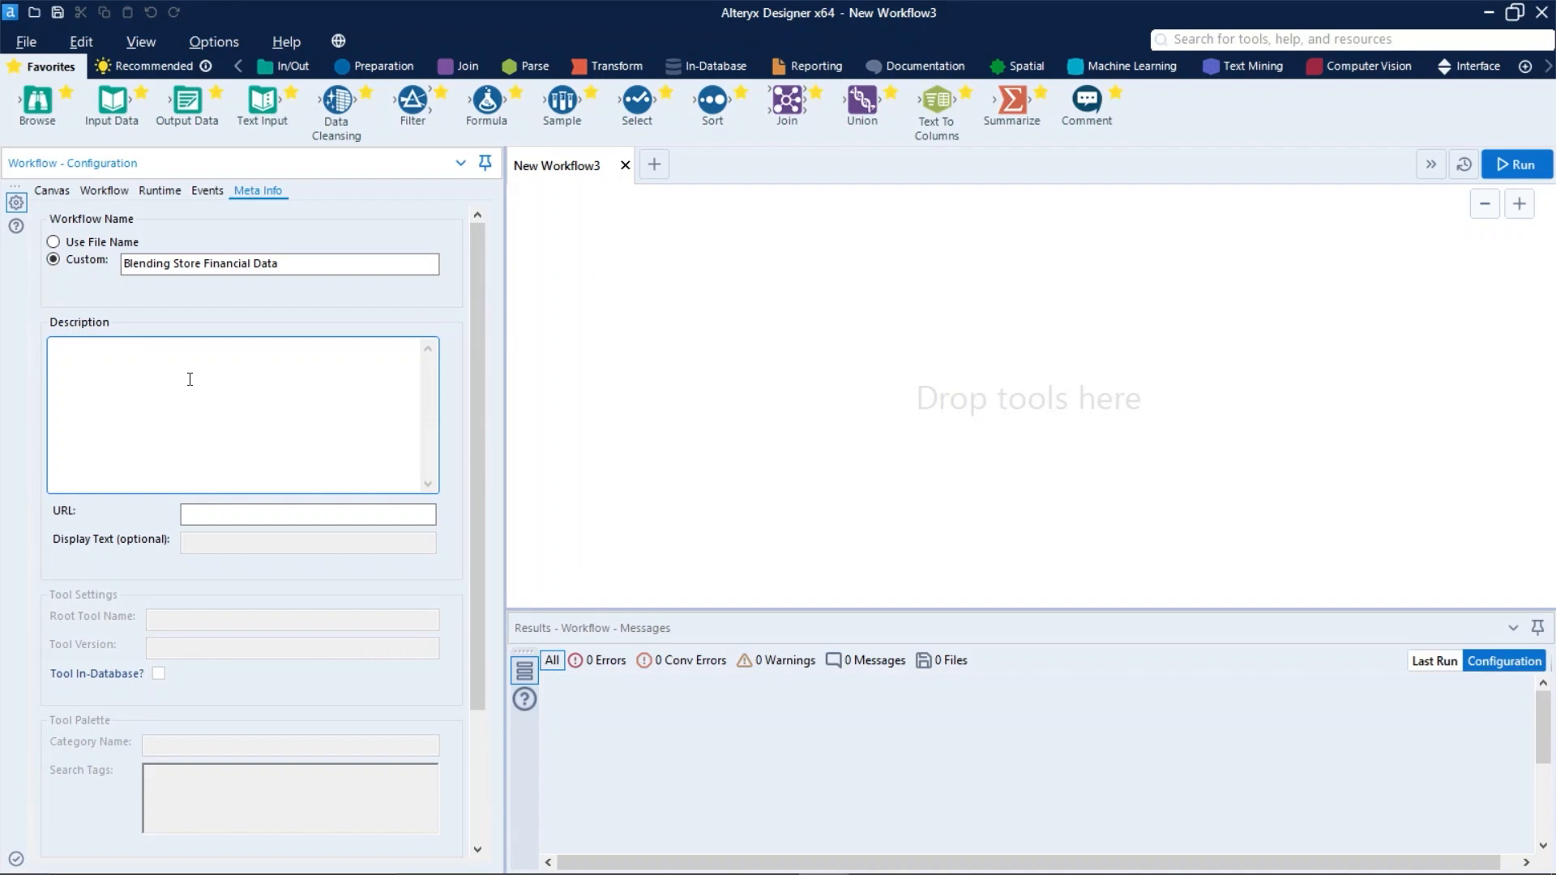
type("This workflow blends together associated financial data from the monthly reports with the respective store data provided. This allows for the user to see a historical timeline of finances tied to each respective store on a monthly bases")
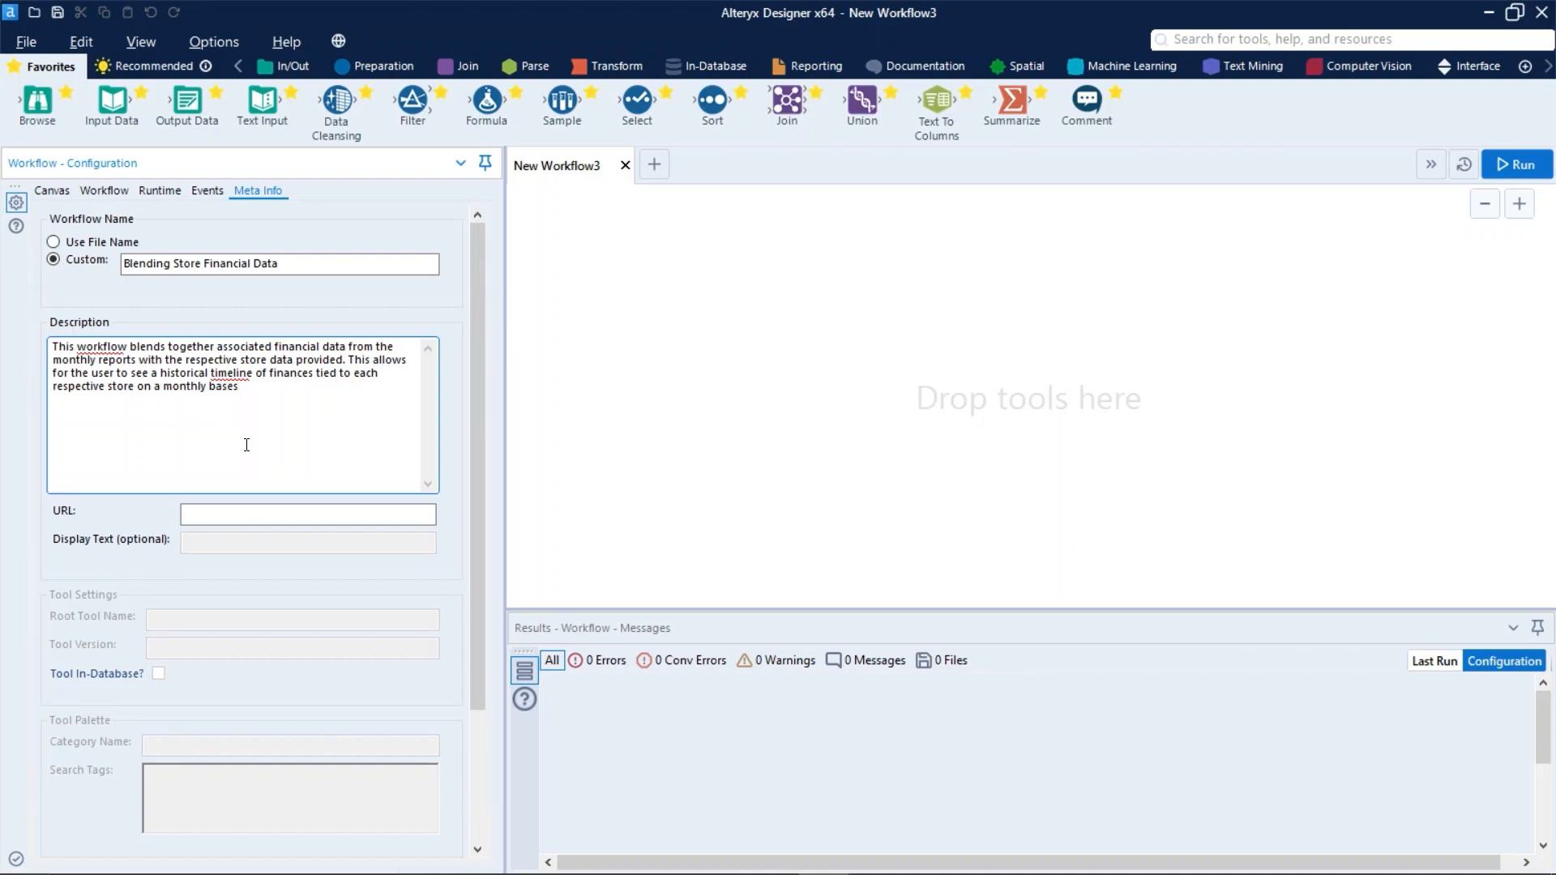
Step: Fill in the workflow's author details with "Data Meaning" as both name and company, and 2022 as the copyright
scroll(260, 549, "down", 3)
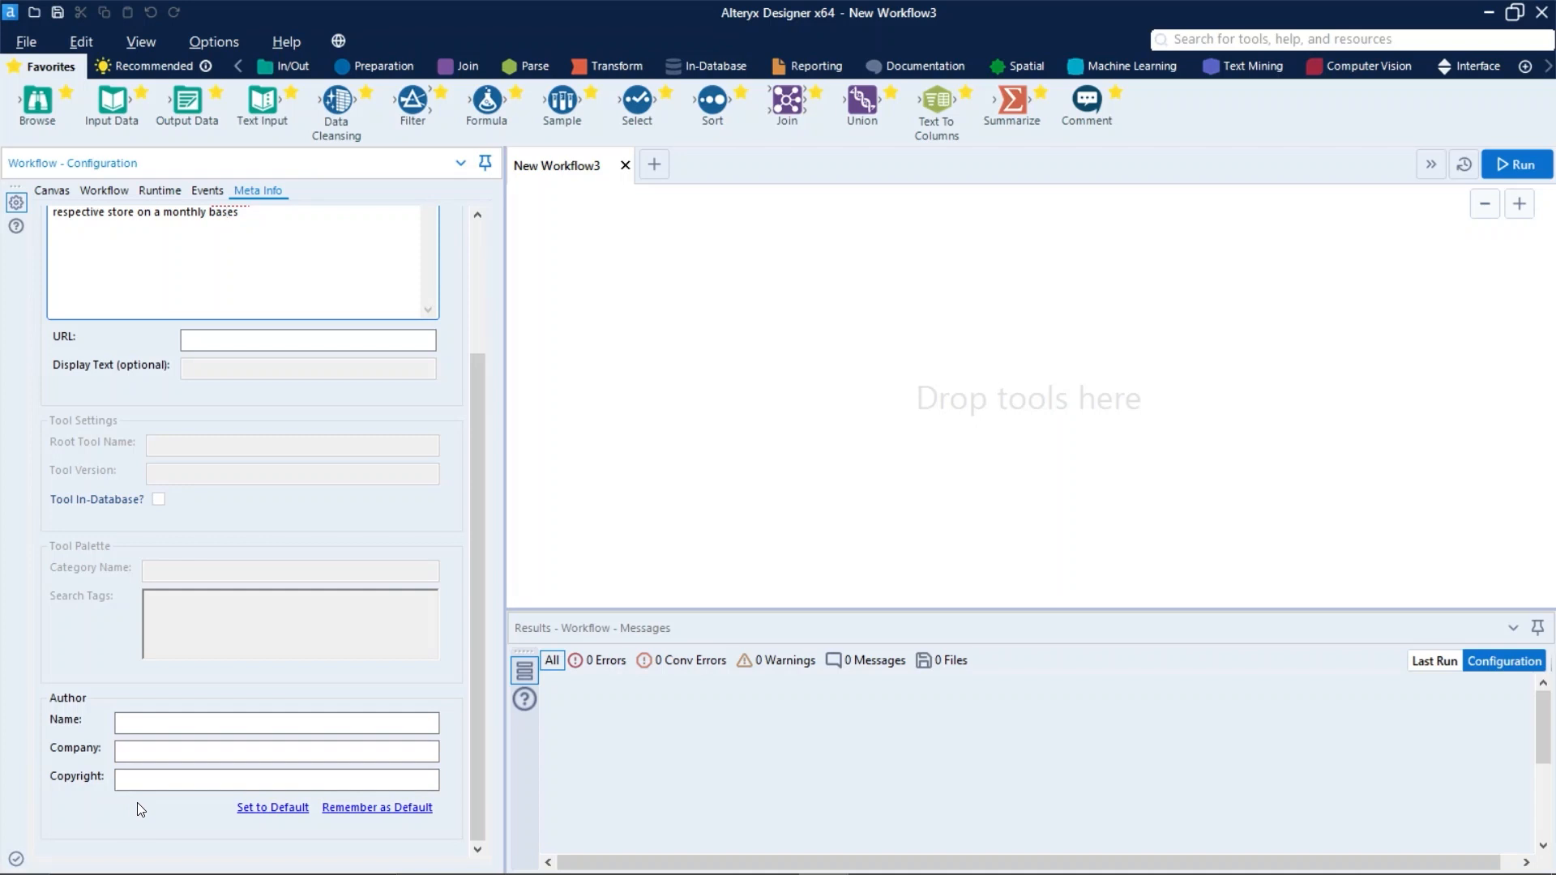
left_click(182, 723)
type("Data Meaning")
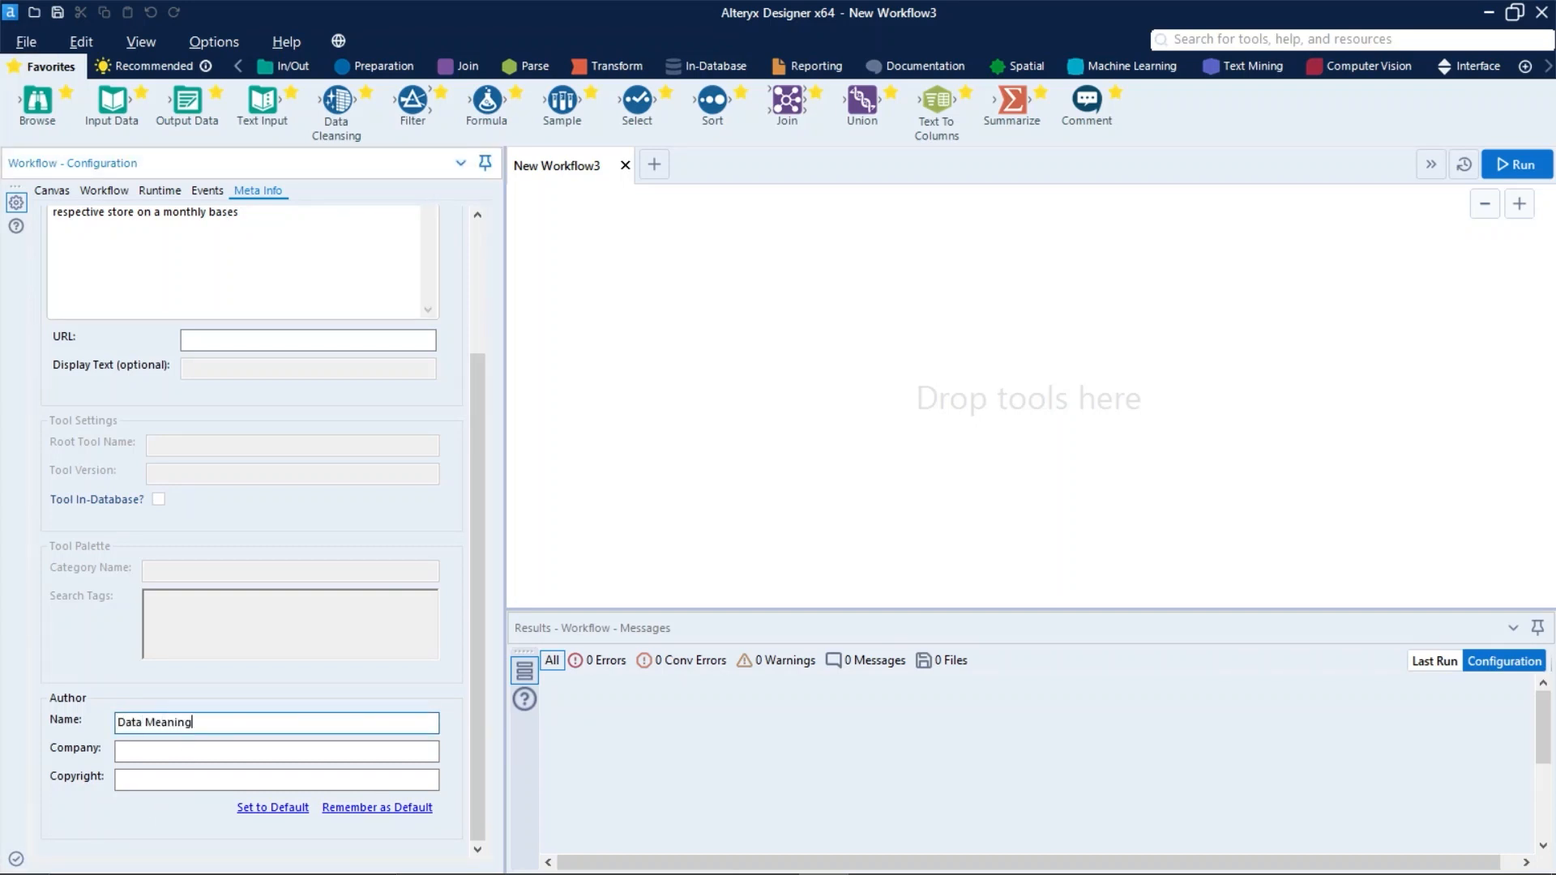
key("Tab")
type("Da")
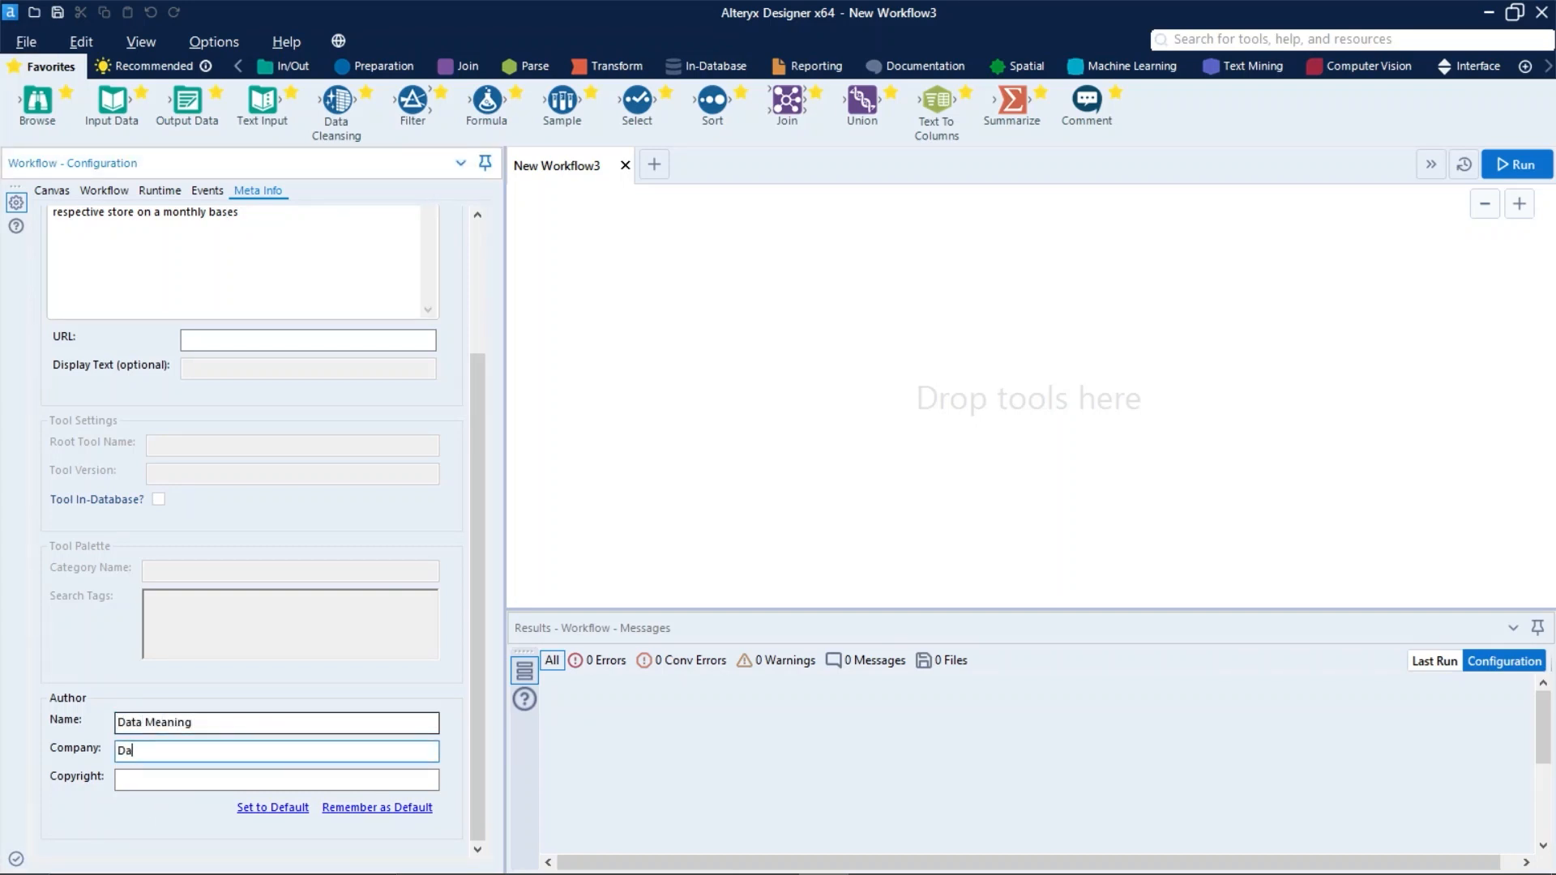
type("ta Meaning")
key("Tab")
type("2022")
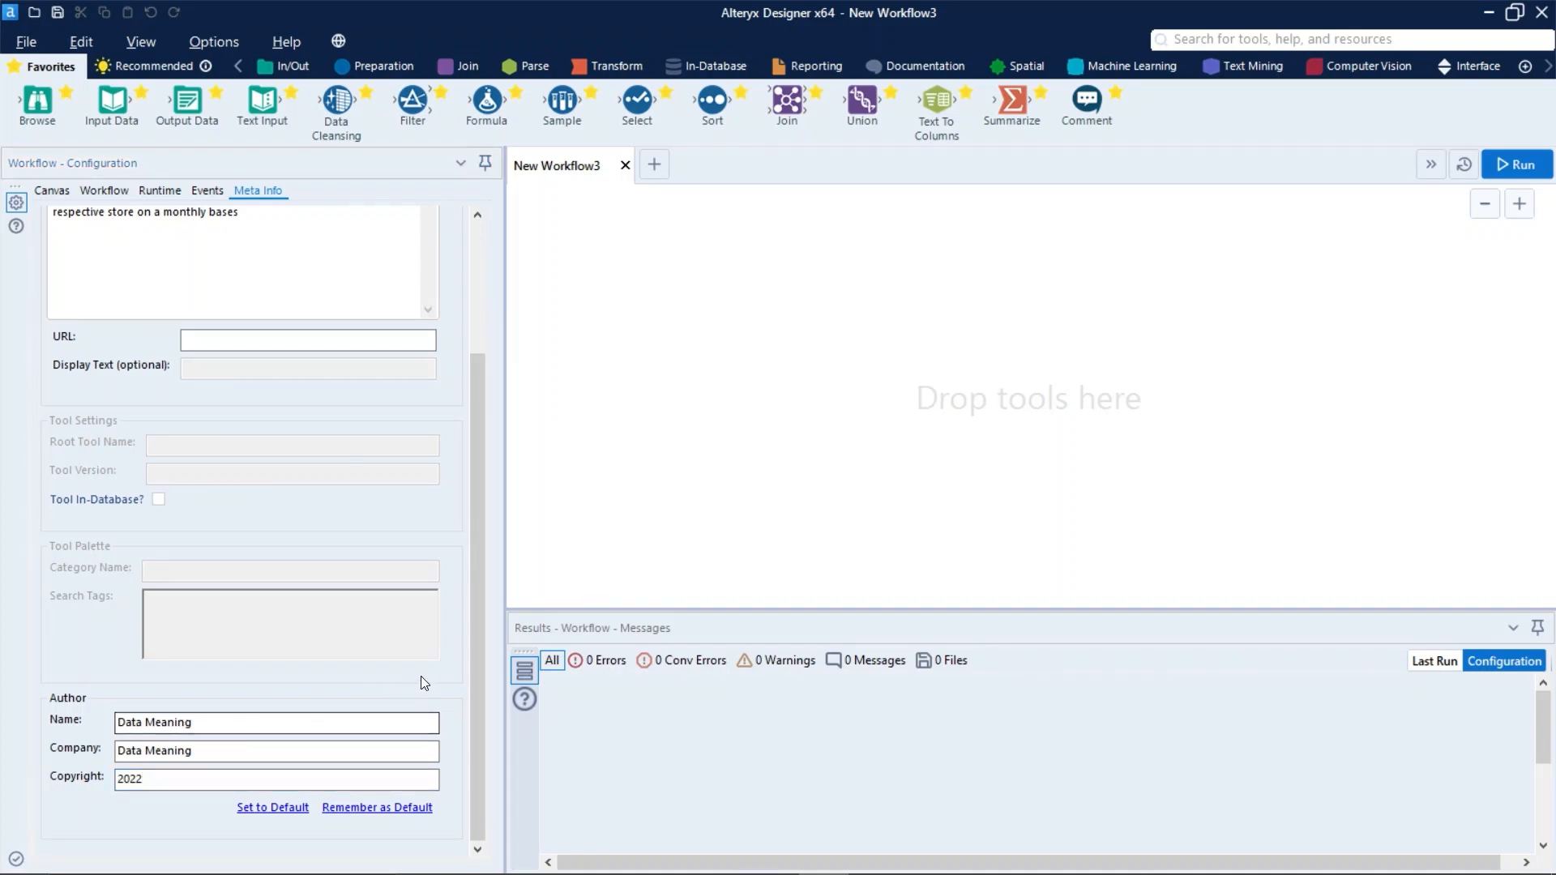
Step: Place a Text Input tool connected to a Browse tool on the canvas, and give it a "Test" column with the value X
left_click_drag(262, 101, 604, 316)
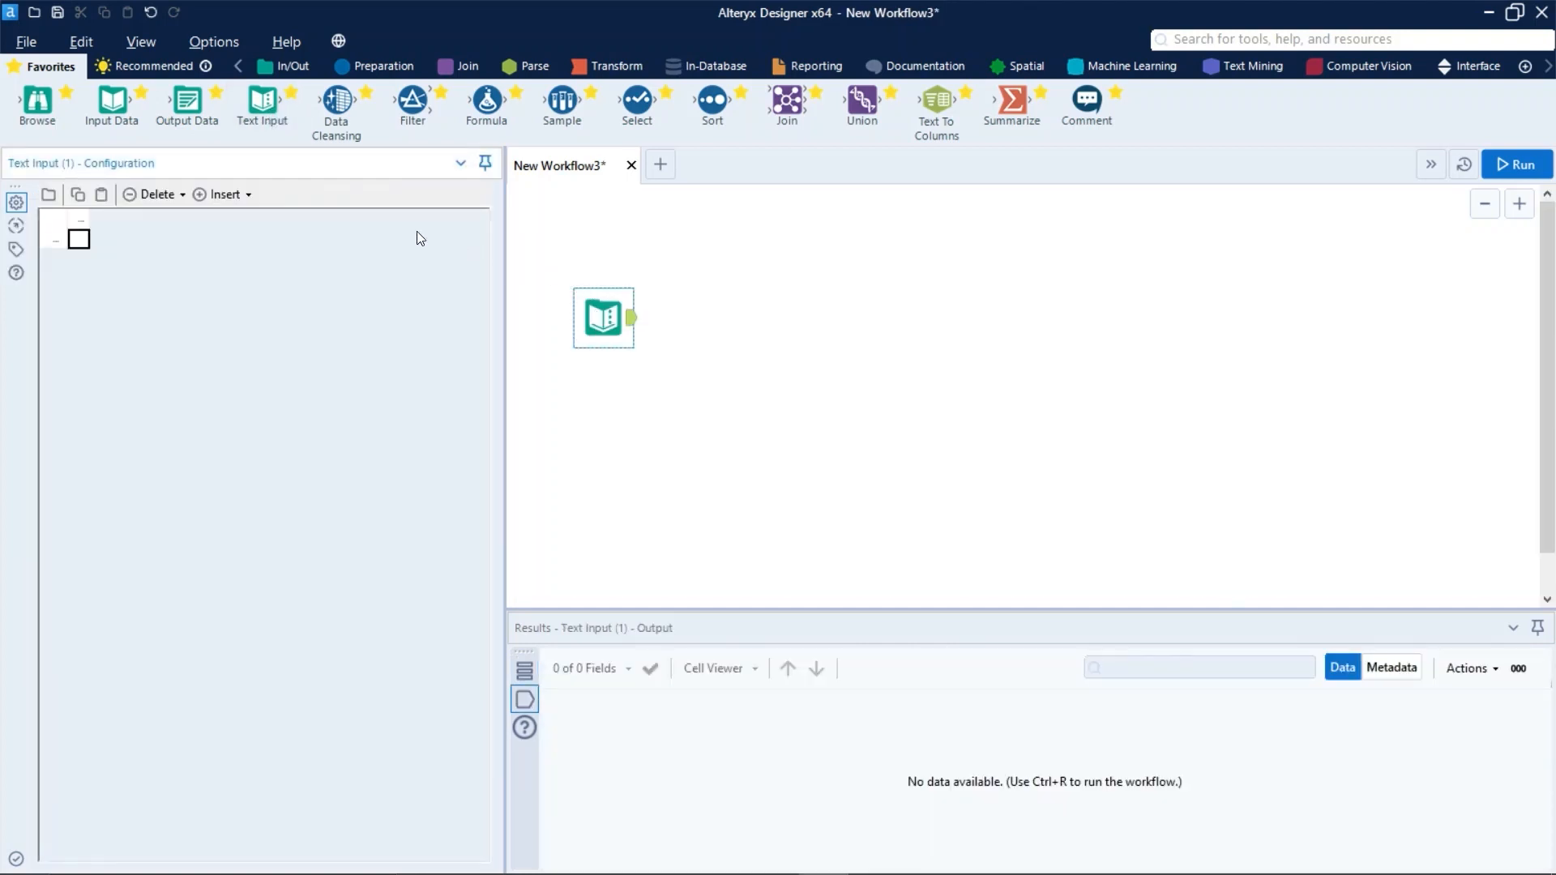
mouse_move(37, 100)
left_mouse_down()
mouse_move(492, 222)
mouse_move(711, 317)
left_mouse_up()
left_click(602, 317)
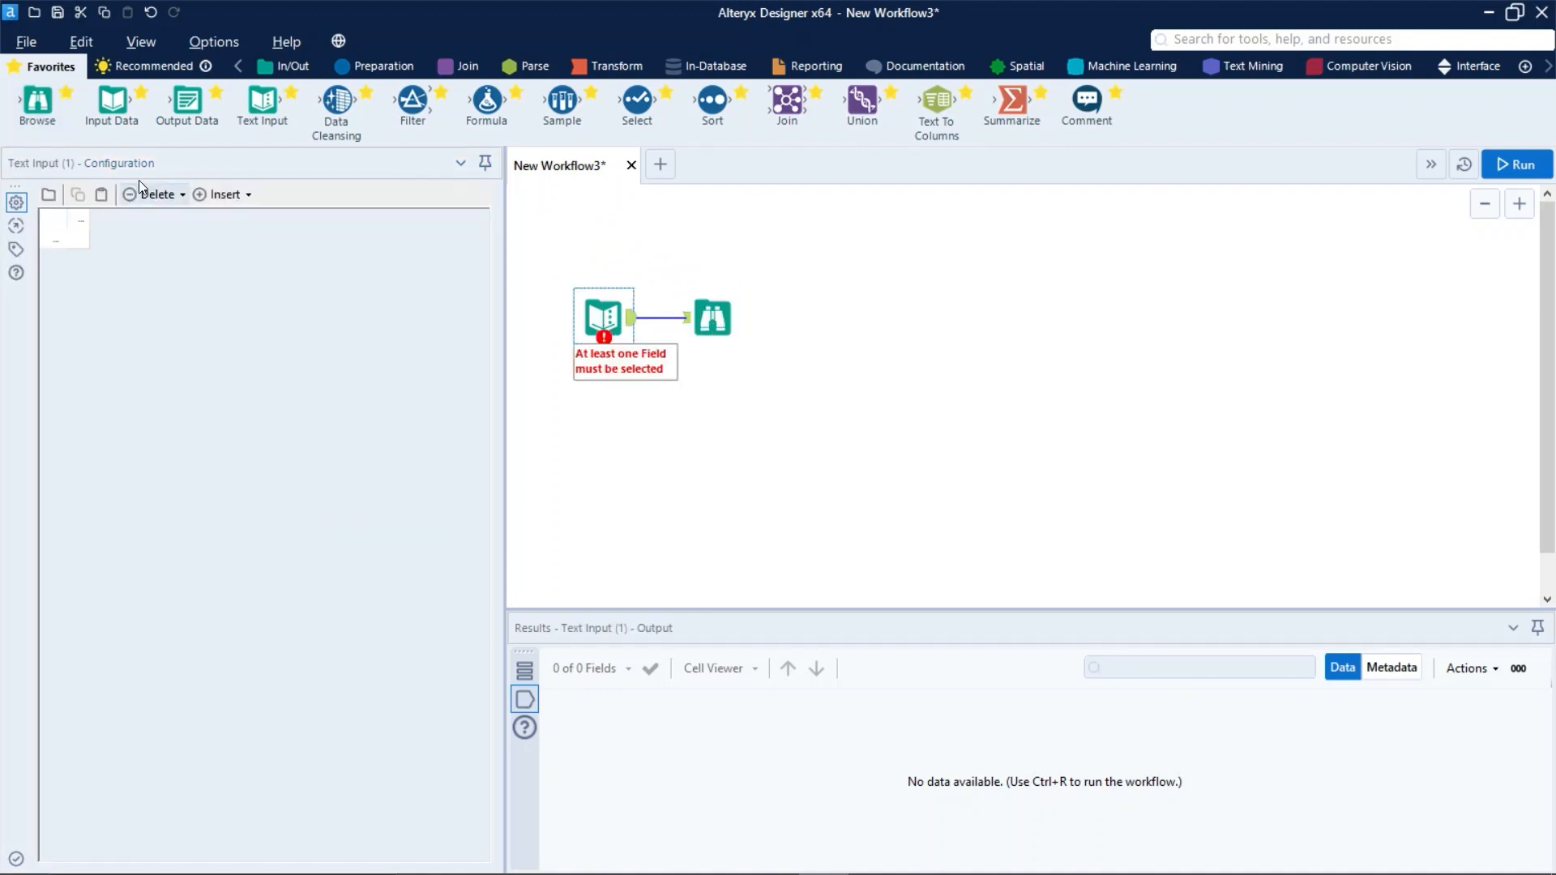
left_click(81, 219)
type("Test")
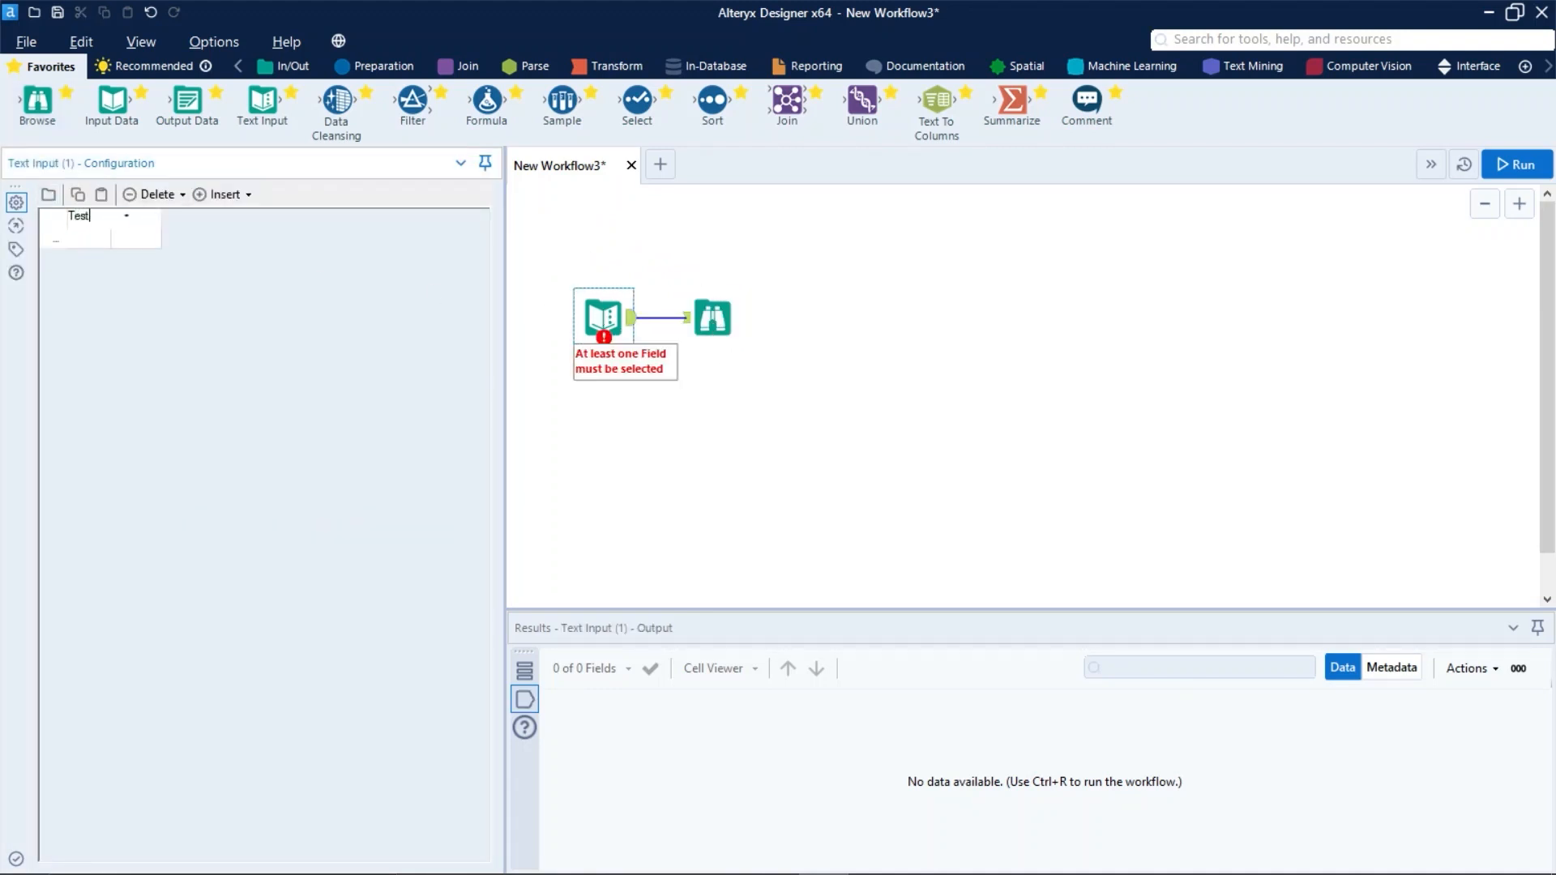
left_click(85, 235)
type("X")
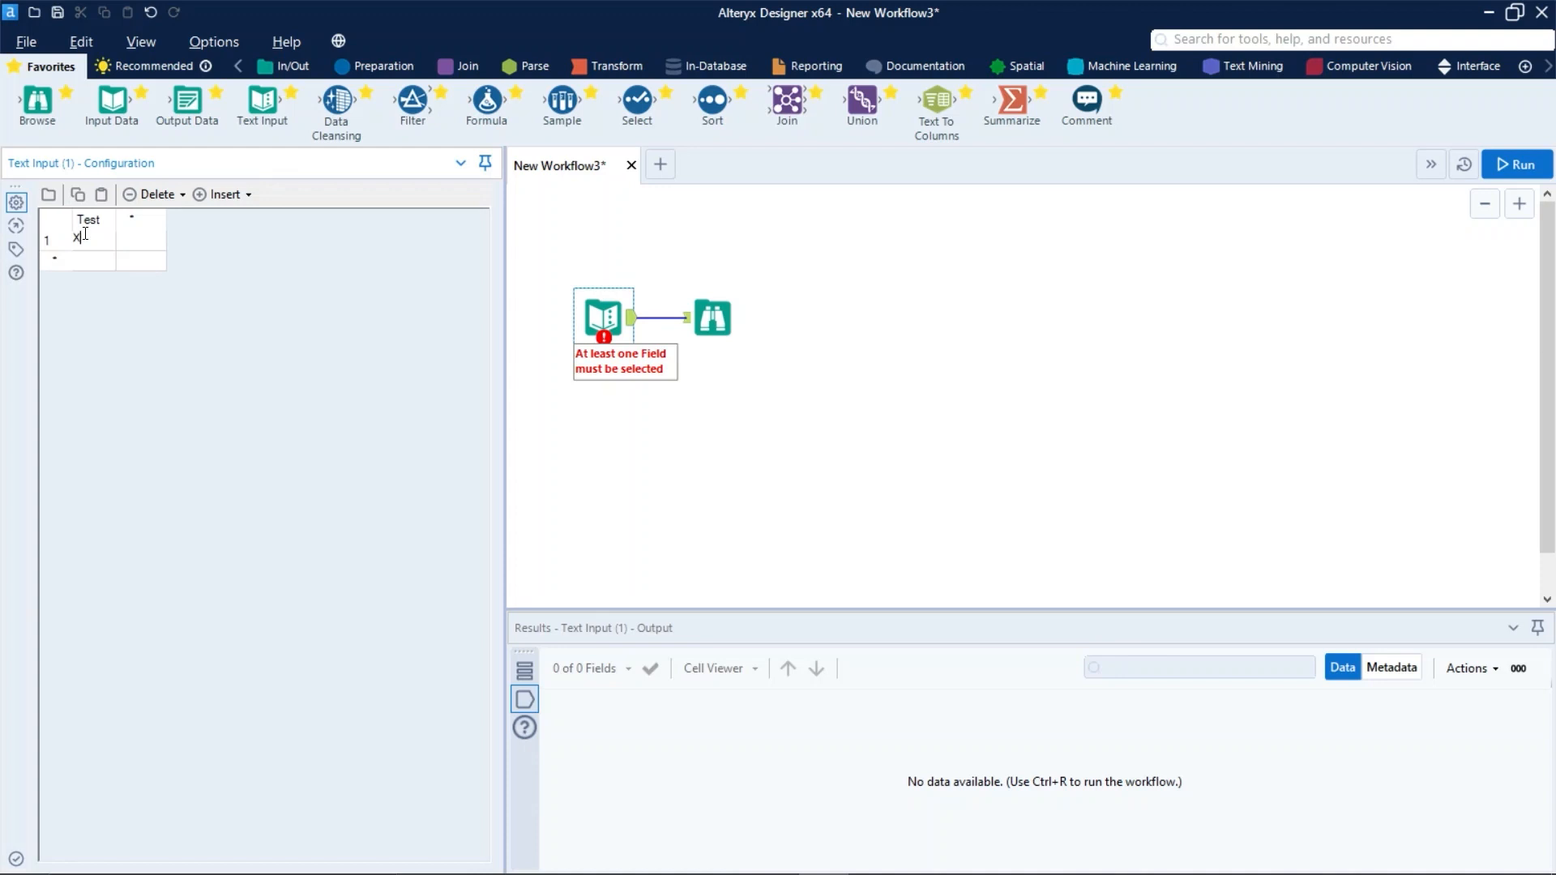
left_click(631, 456)
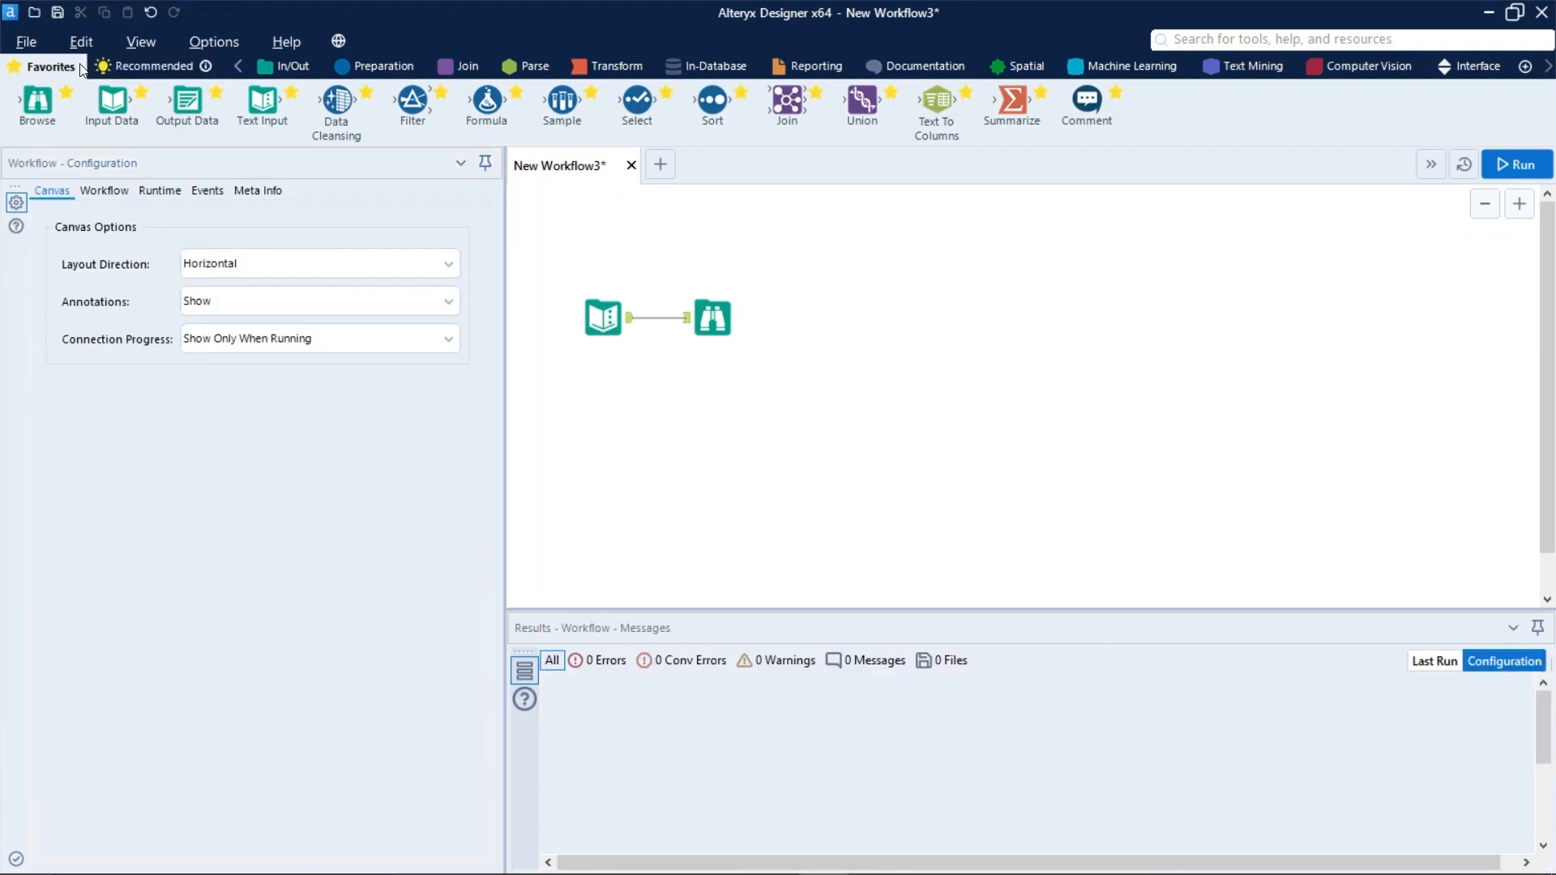
Step: Save the workflow to the private gallery "Data Meaning Alteryx Server - Development" under the name "Blending Store Financial Data", with validation before saving
left_click(27, 42)
mouse_move(86, 232)
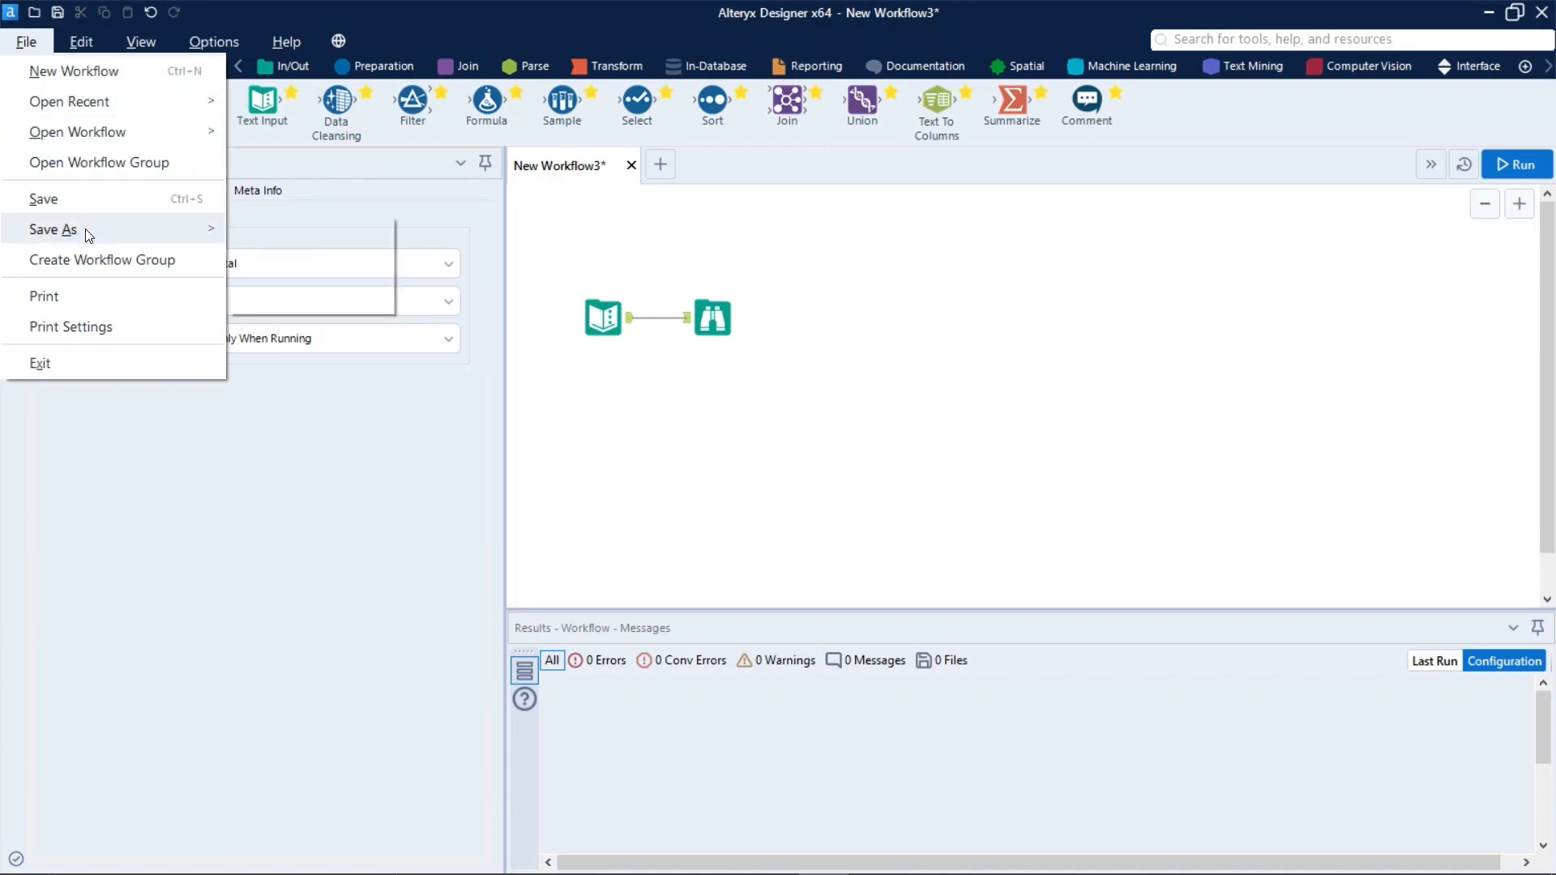
mouse_move(353, 269)
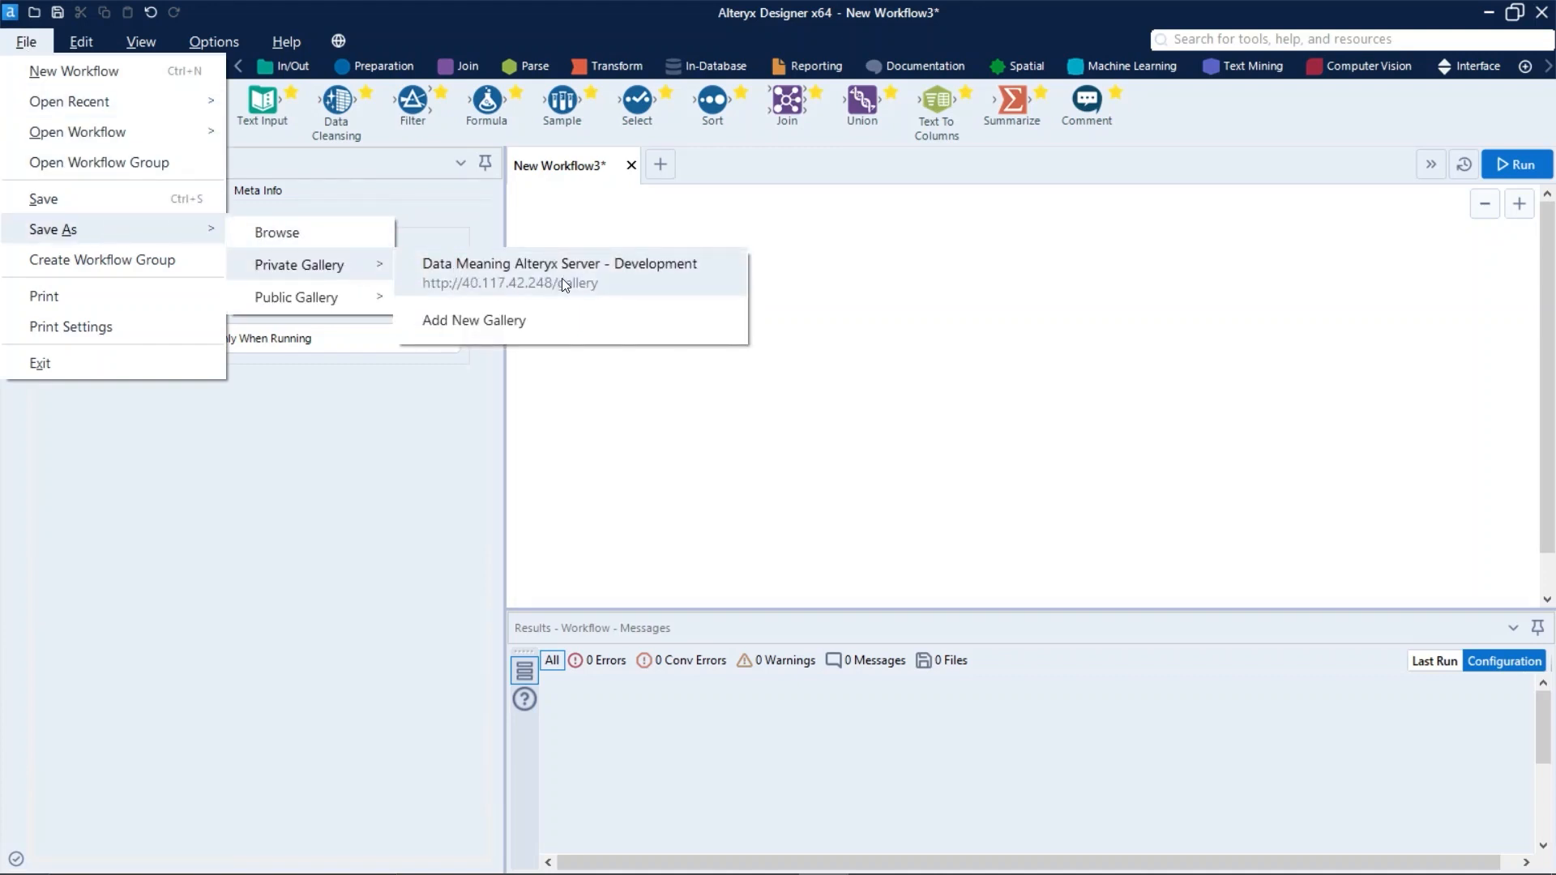
left_click(602, 289)
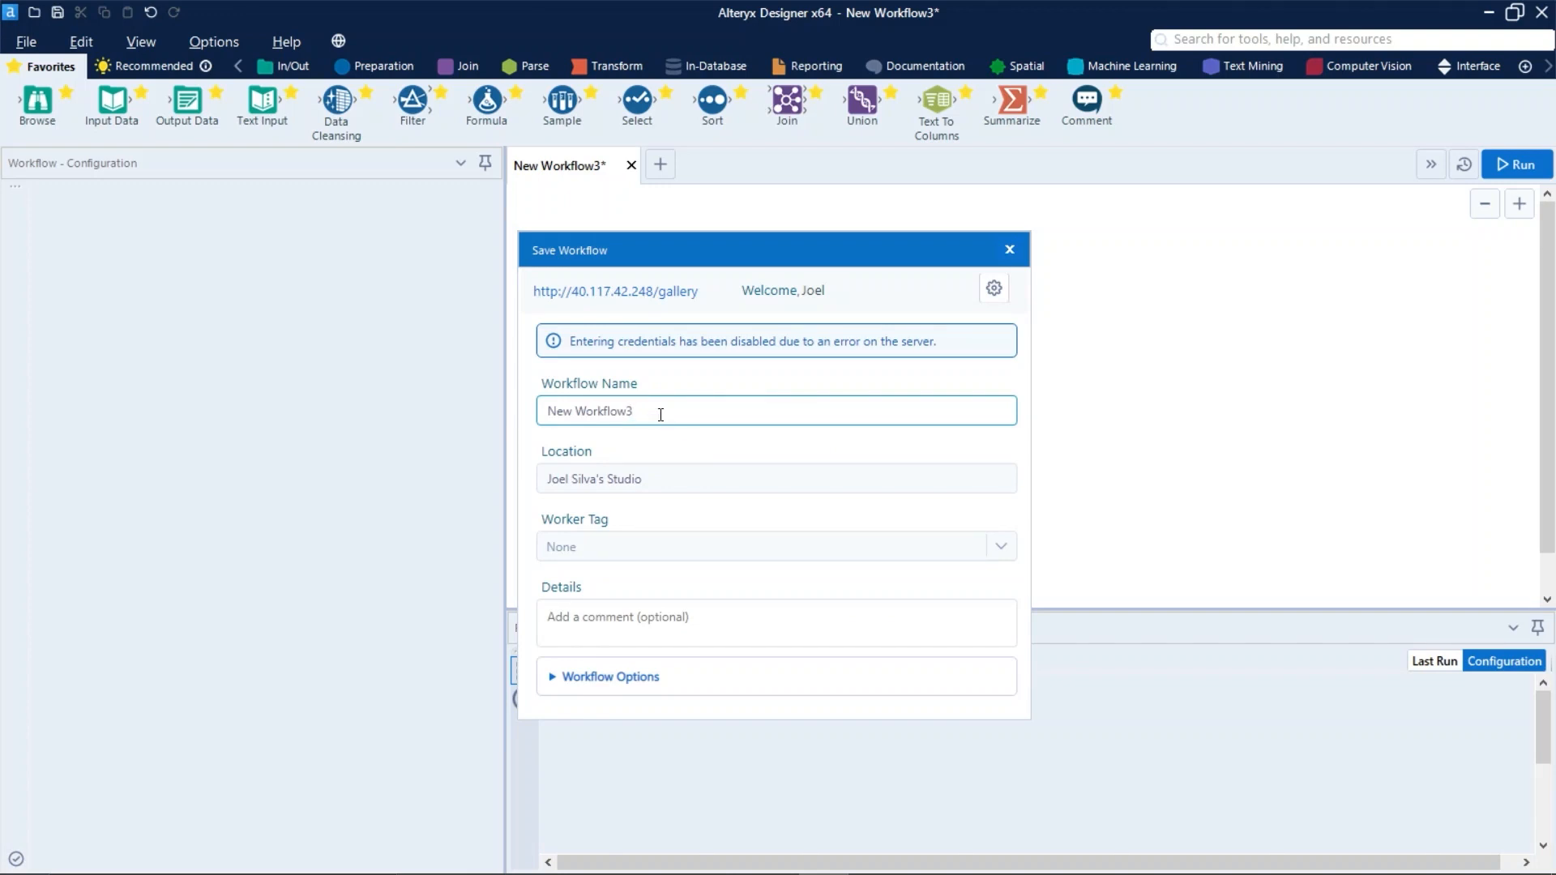
left_click_drag(660, 413, 478, 417)
type("Blending Store Financial Data")
left_click(636, 677)
left_click_drag(737, 251, 714, 132)
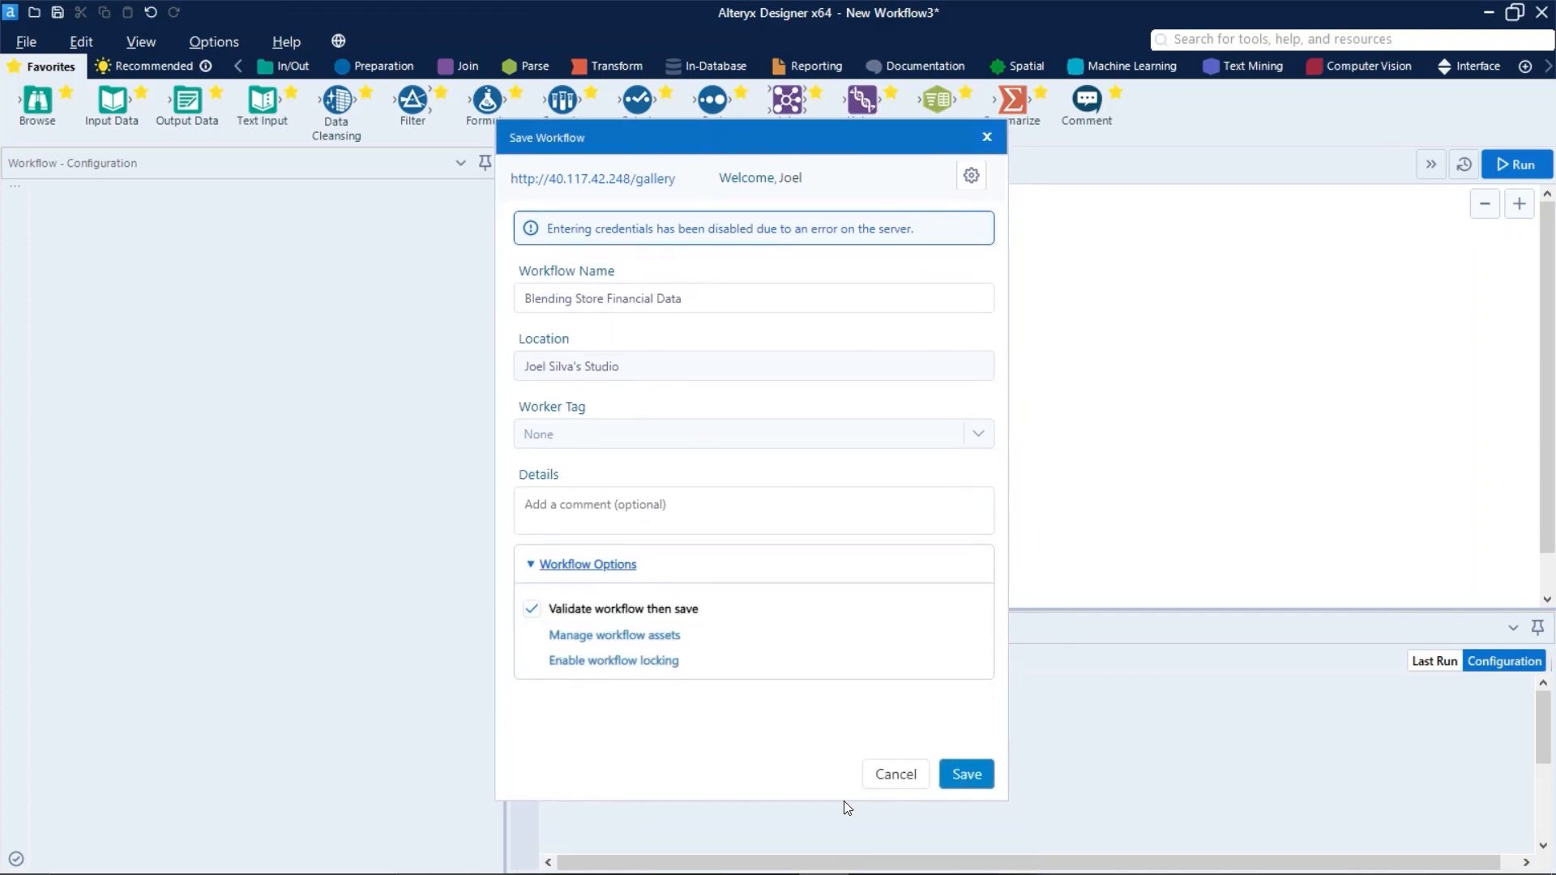
left_click(964, 774)
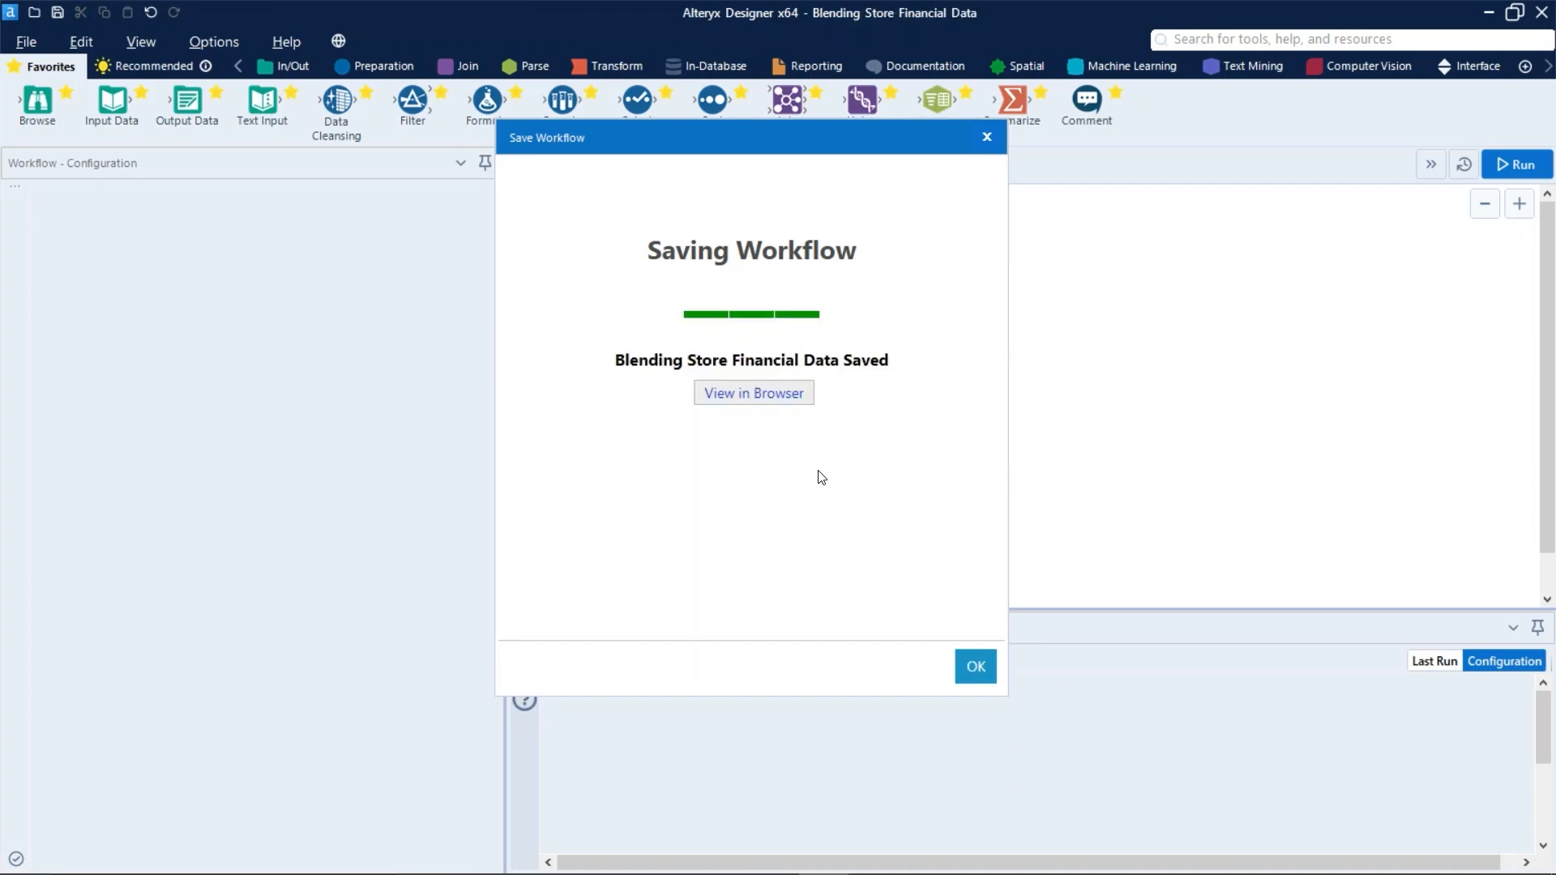
Step: Open the saved workflow's gallery page in the browser and examine its description, author and copyright
left_click(779, 403)
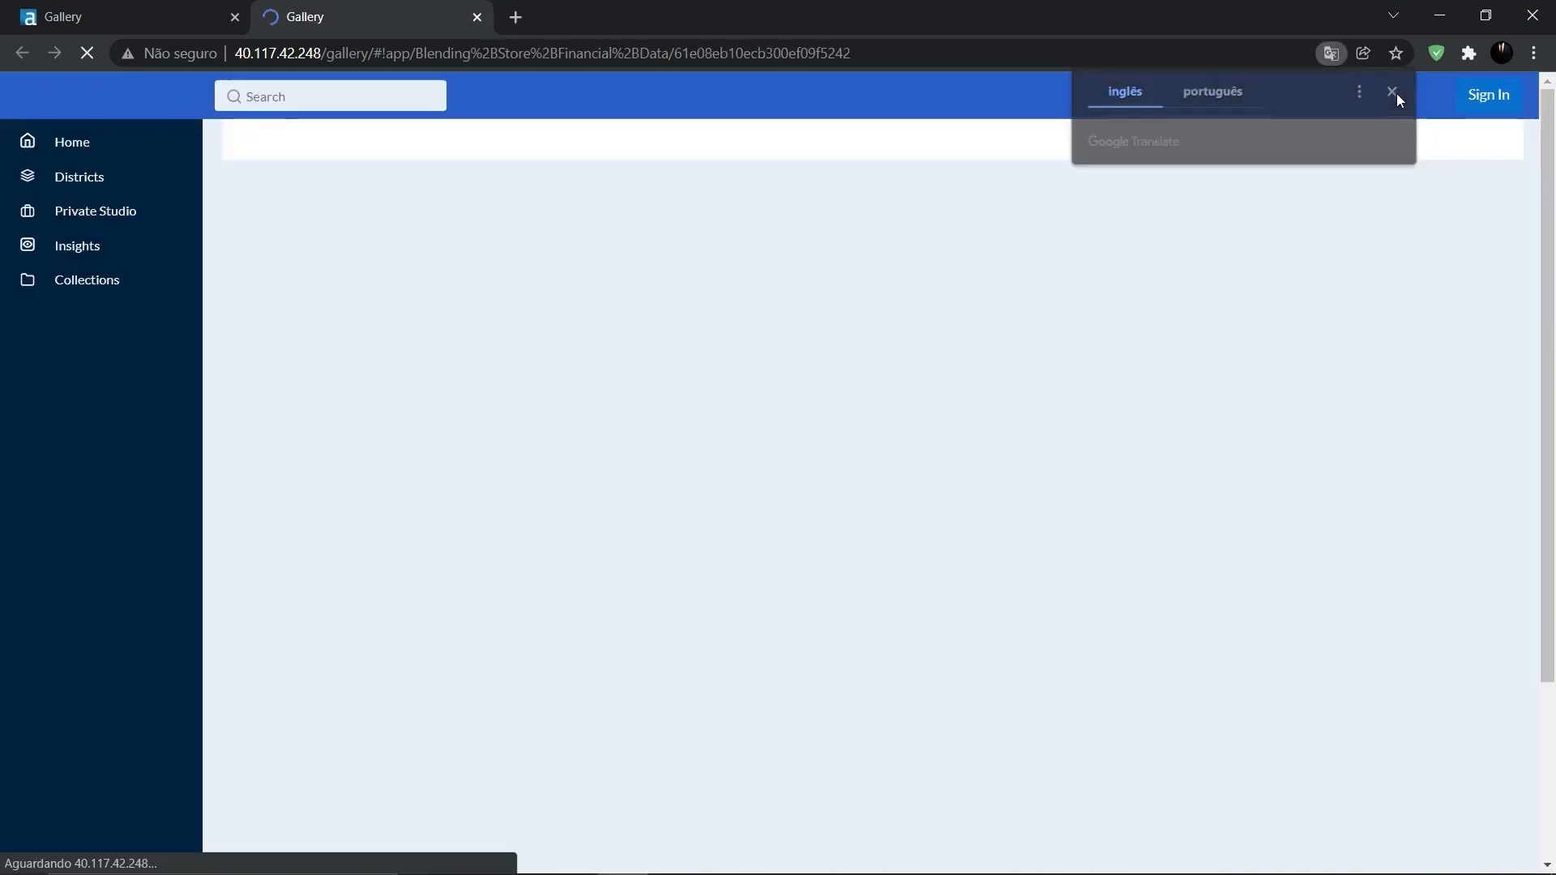
left_click(1390, 92)
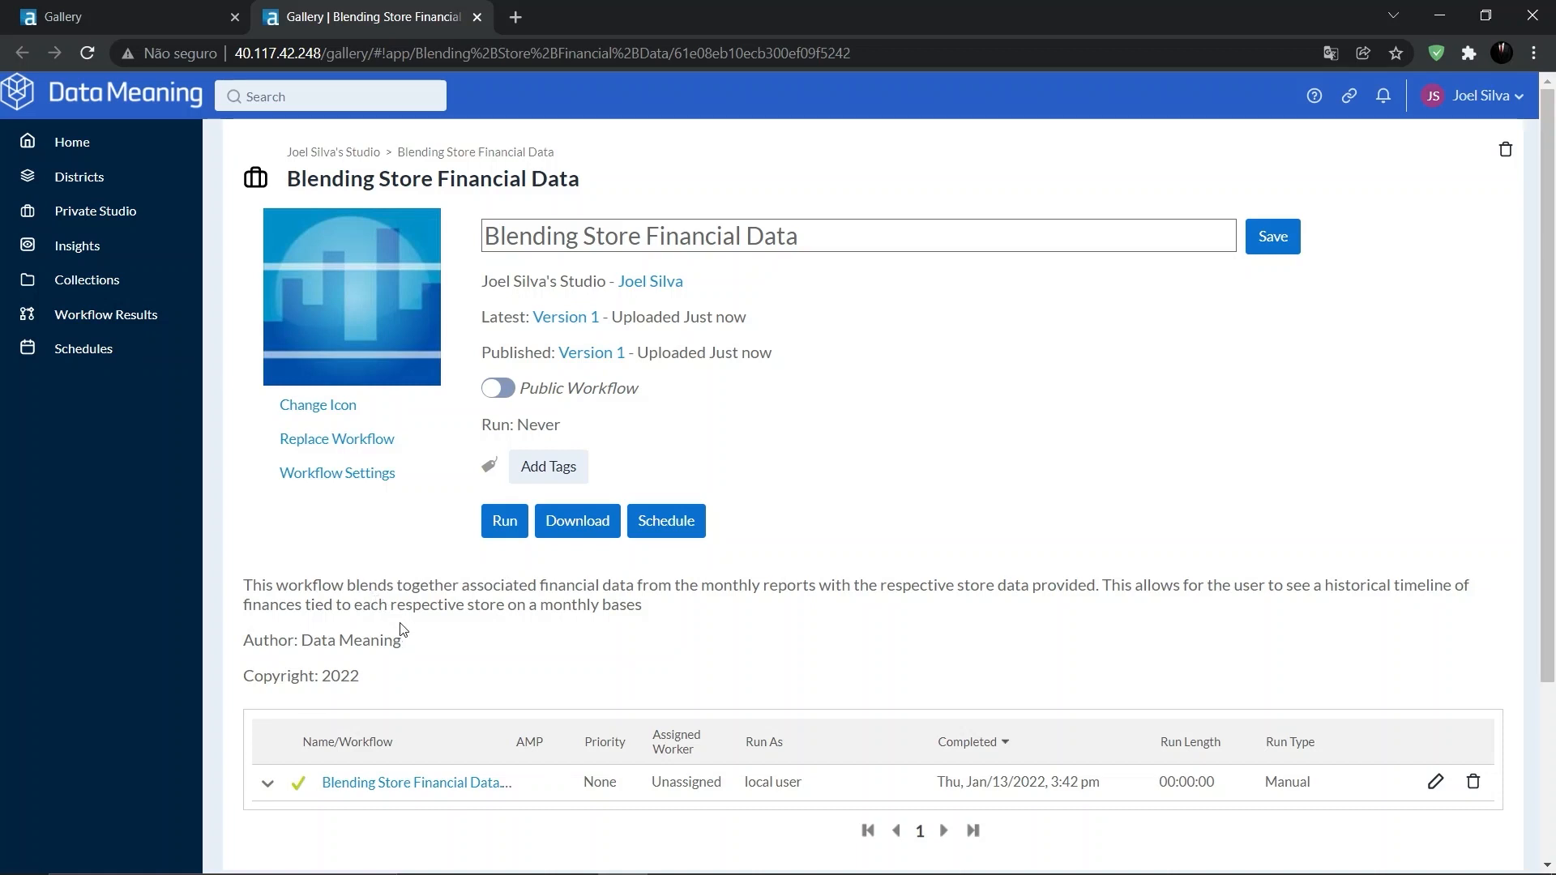
left_click_drag(409, 655, 248, 580)
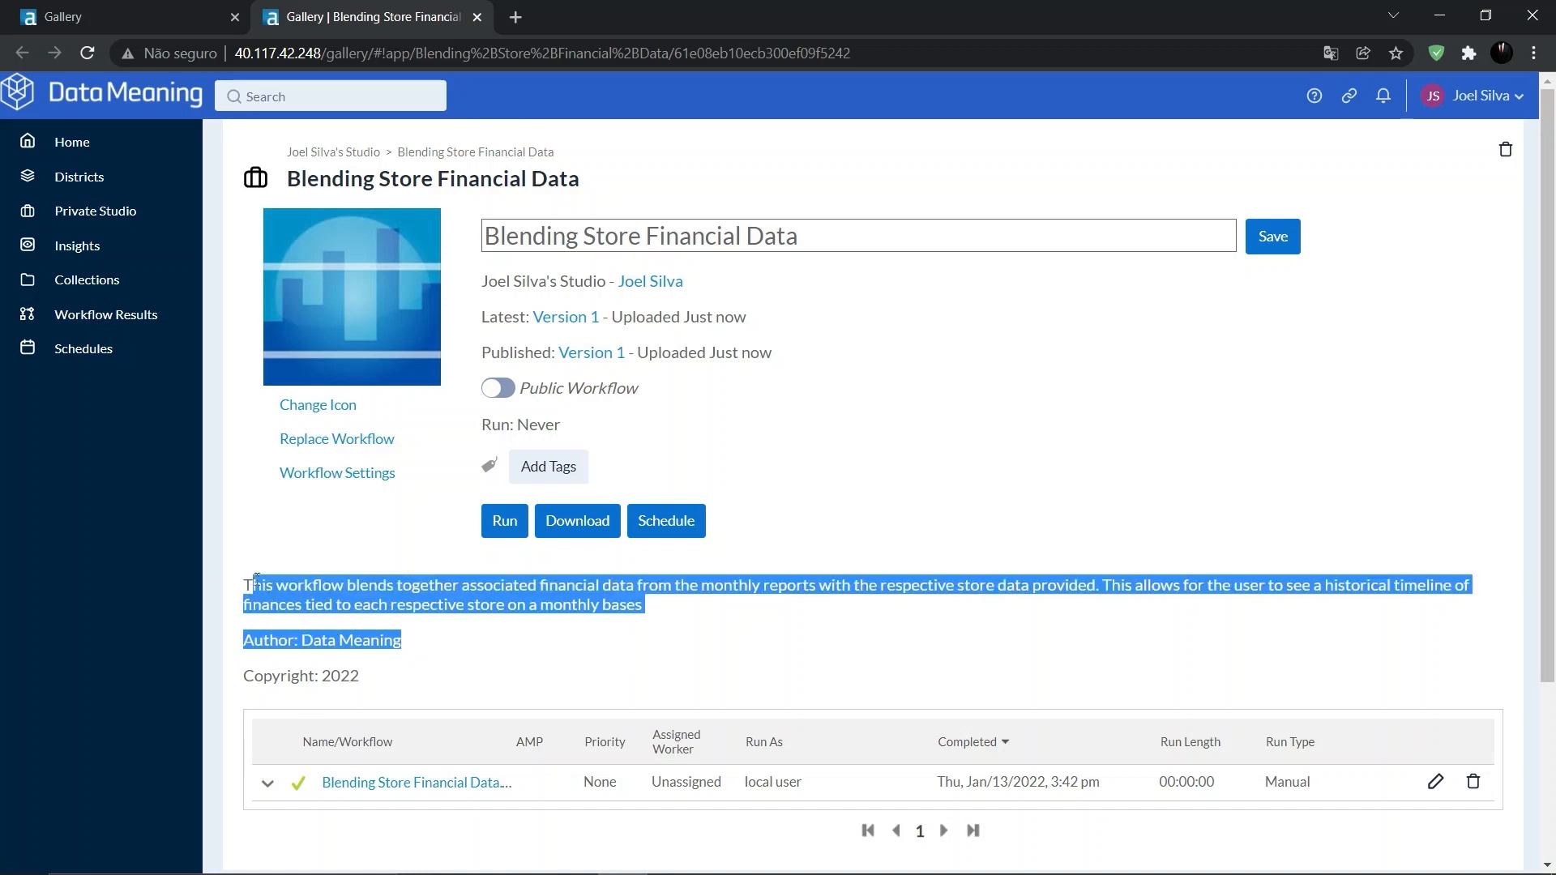
left_click(316, 668)
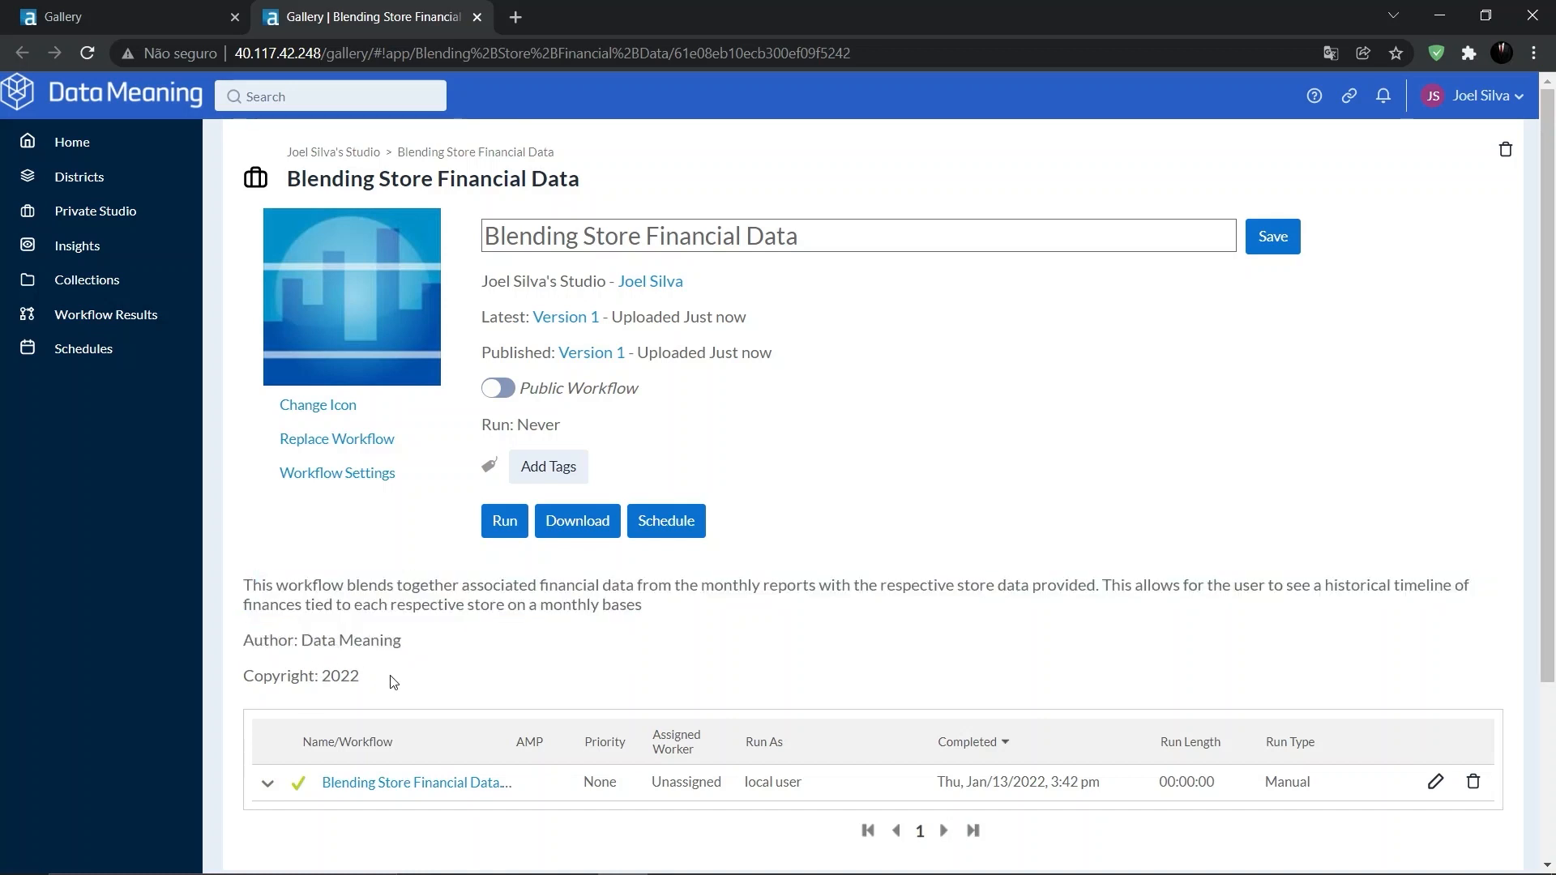